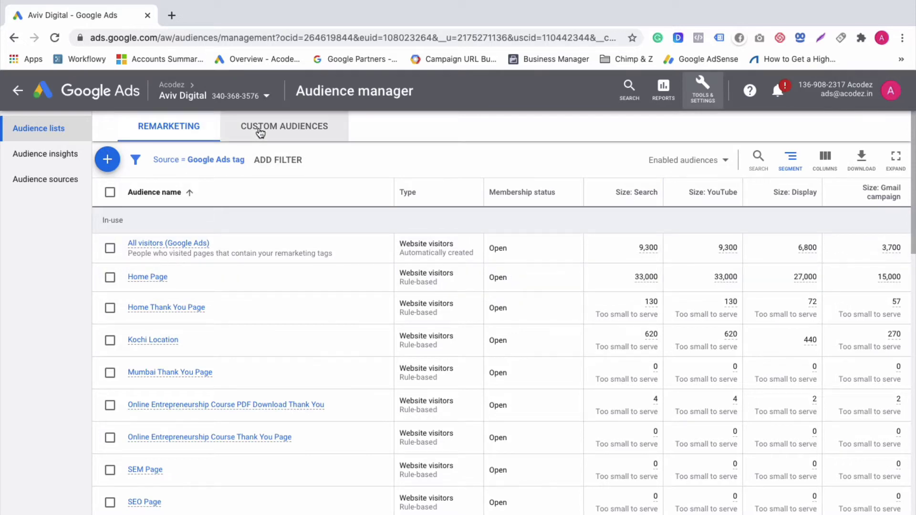
Step: Open the details of the Google Ads tag audience source and review its hits and parameters
left_click(37, 181)
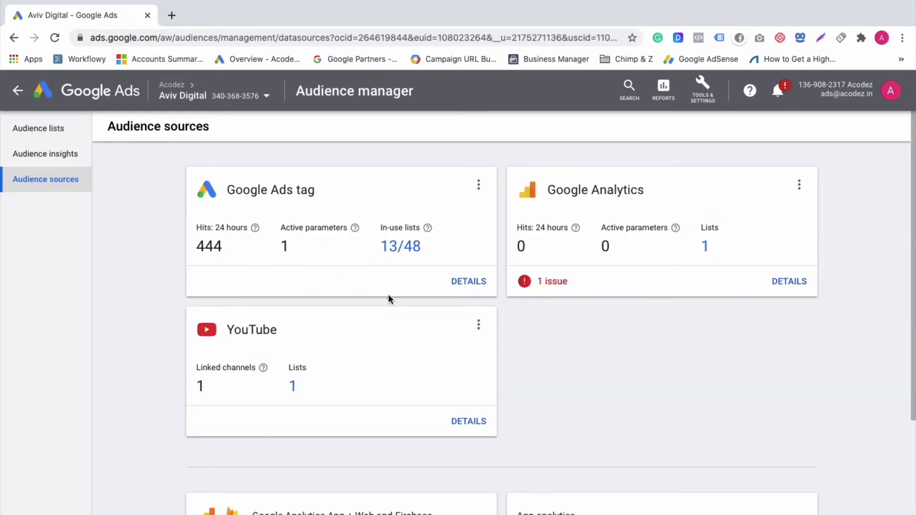
left_click(468, 282)
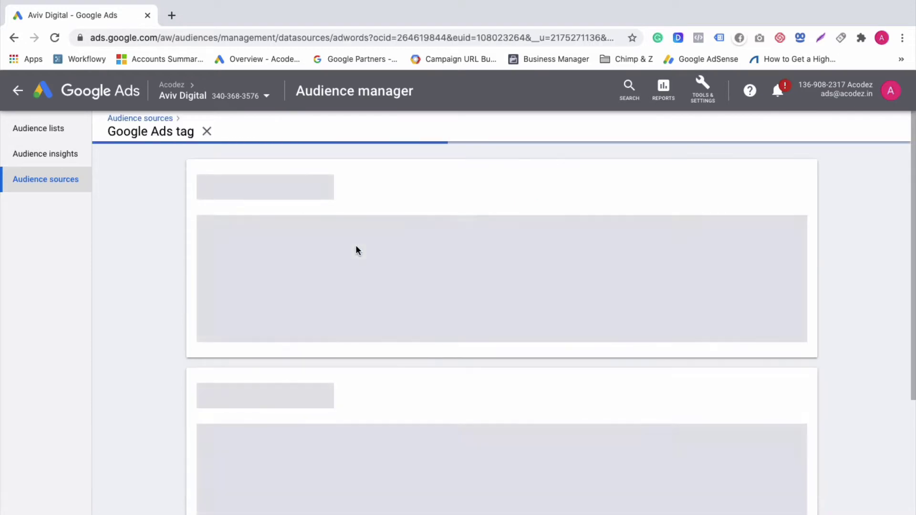
scroll(365, 405, "down", 1)
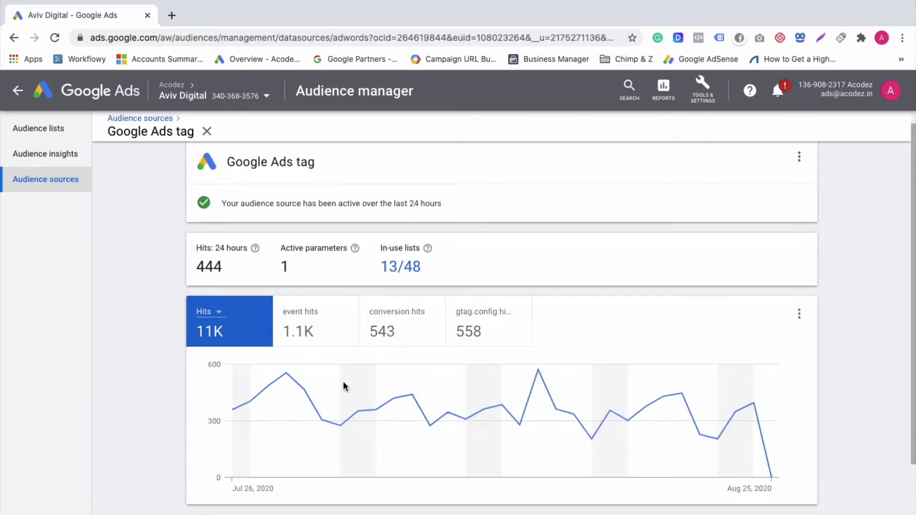
scroll(408, 277, "down", 3)
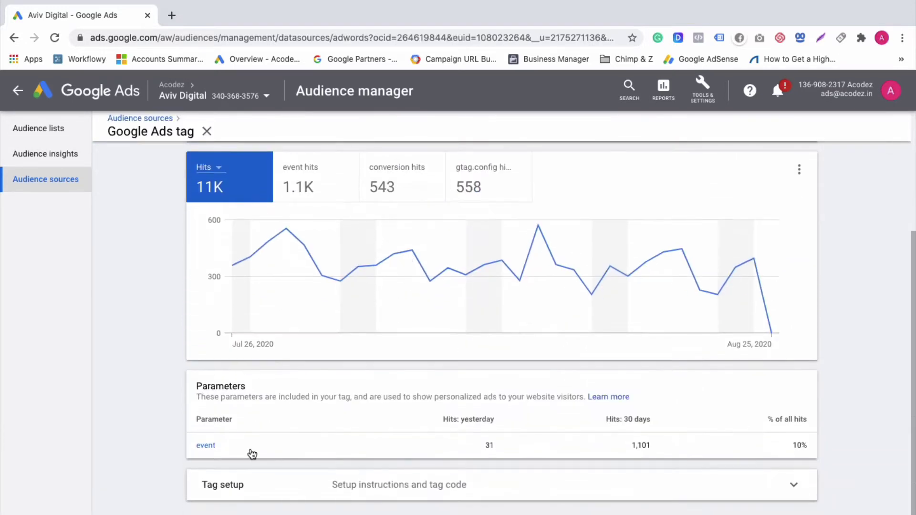
Step: Show the tag setup code for installing the tag yourself and select the numeric tag ID in the global site tag
left_click(354, 488)
scroll(353, 485, "down", 3)
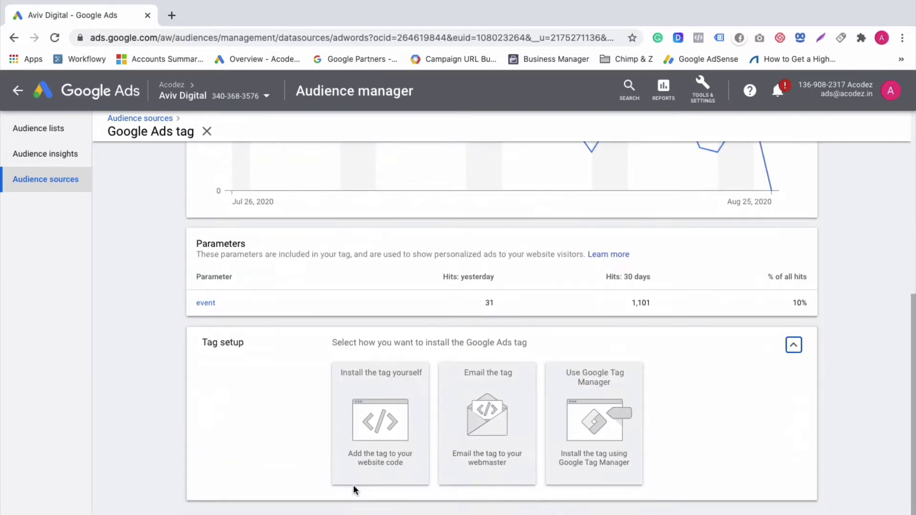
left_click(391, 422)
scroll(376, 465, "down", 6)
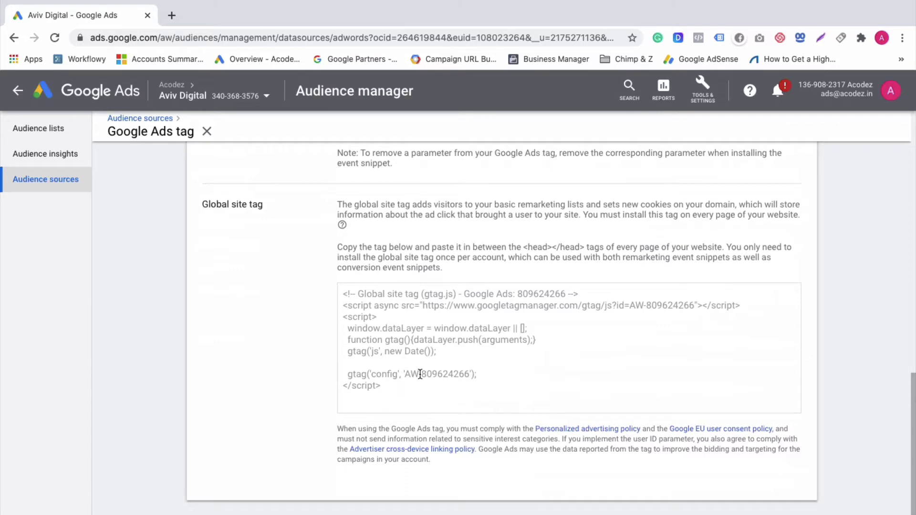
left_click_drag(423, 374, 466, 376)
Step: Open avivdigital.in in a new browser tab and view the homepage's source code
left_click(170, 17)
type("aviv")
key("Return")
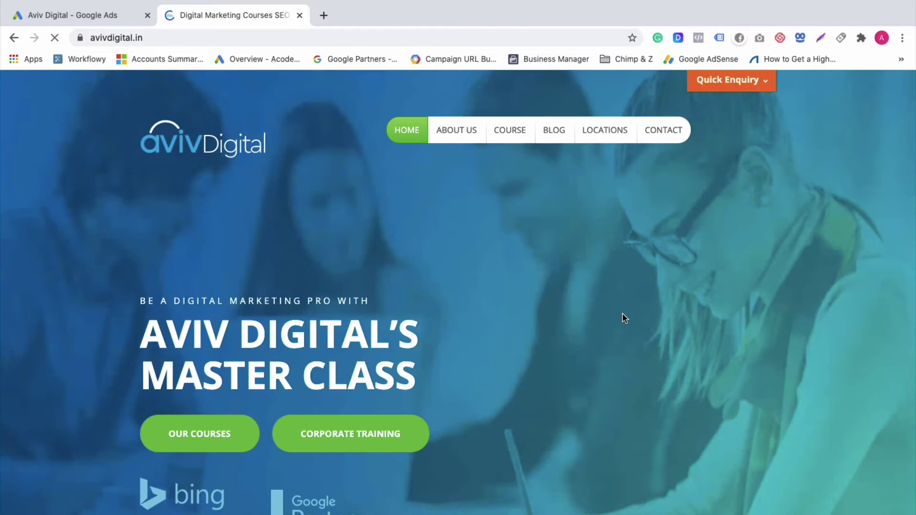
right_click(622, 314)
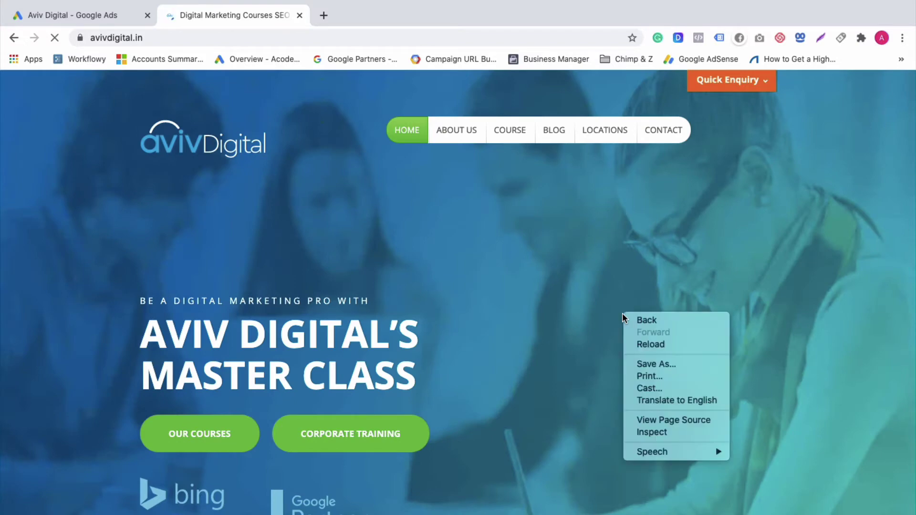
left_click(666, 419)
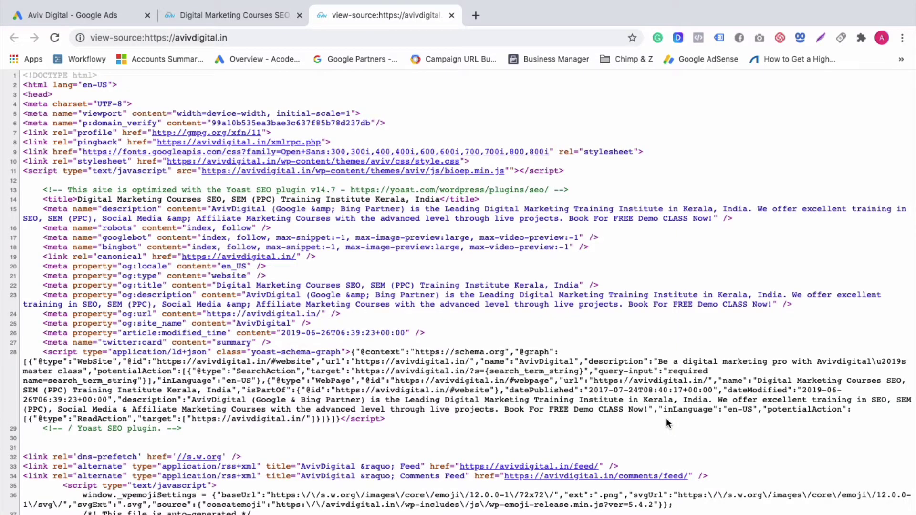
Step: Search the page source for the Google Ads tag ID and close the source view
key("ctrl+f")
type("809624266")
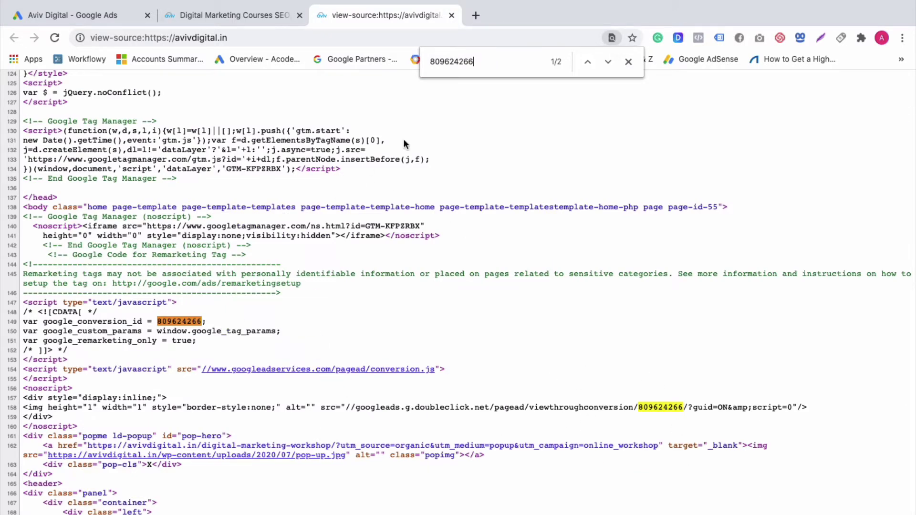
left_click(451, 16)
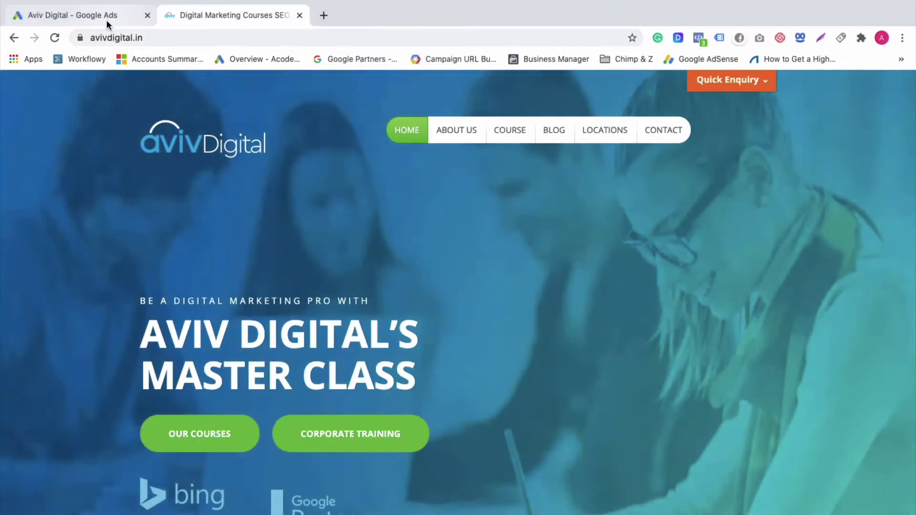
Step: Return to Google Ads and review the audience insights and the existing remarketing audience lists
left_click(103, 16)
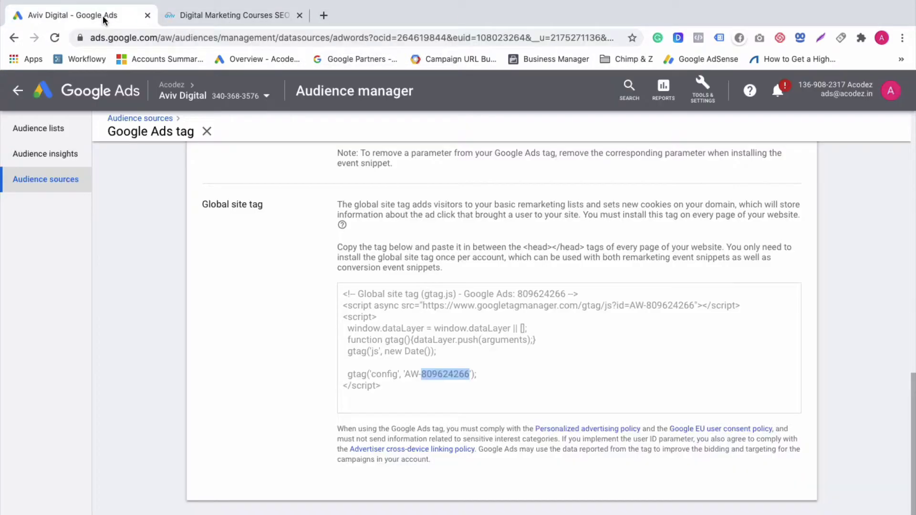
scroll(317, 382, "up", 5)
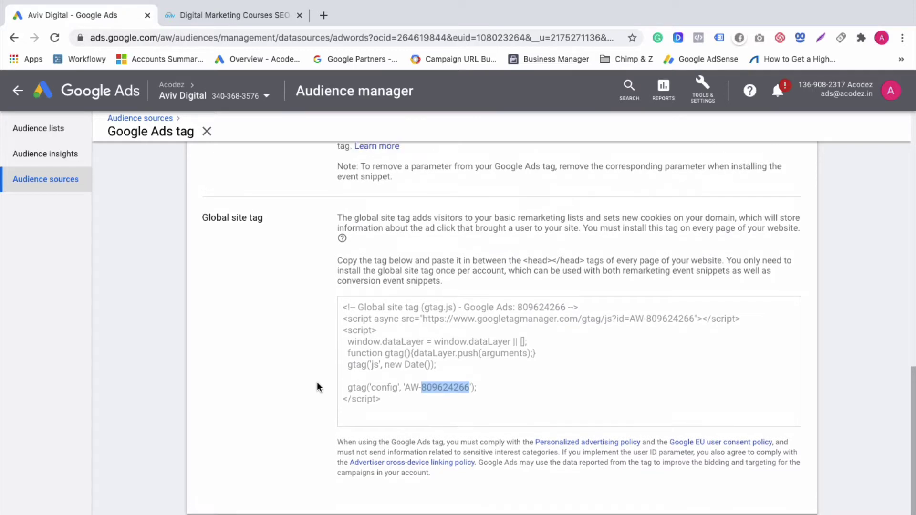
scroll(317, 384, "up", 10)
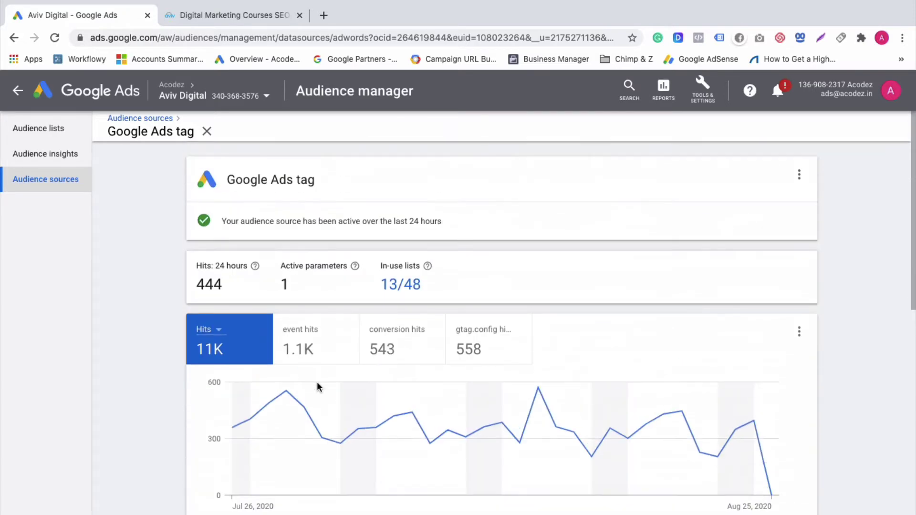
left_click(44, 163)
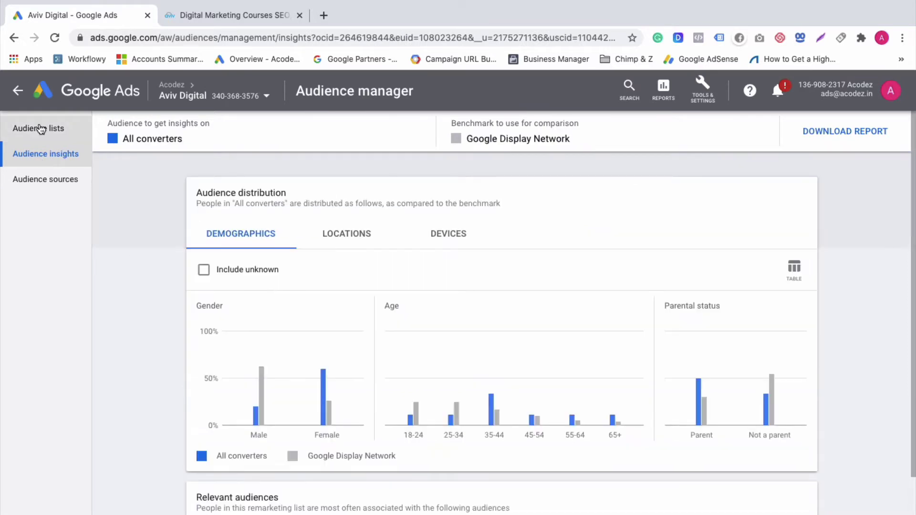
left_click(56, 131)
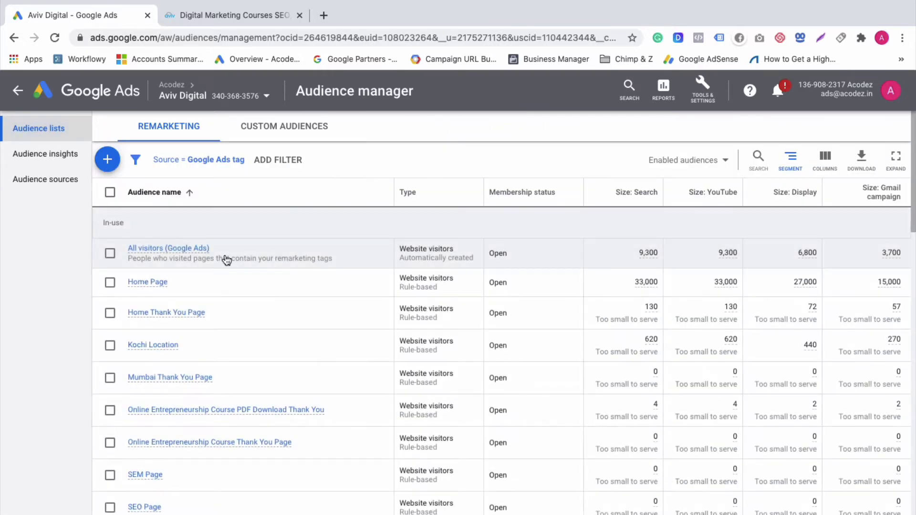
scroll(164, 375, "down", 10)
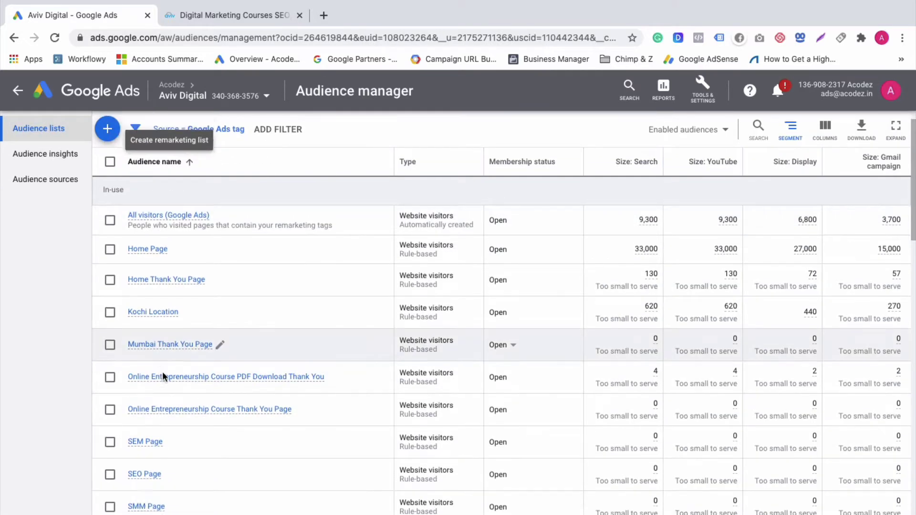
scroll(172, 446, "down", 9)
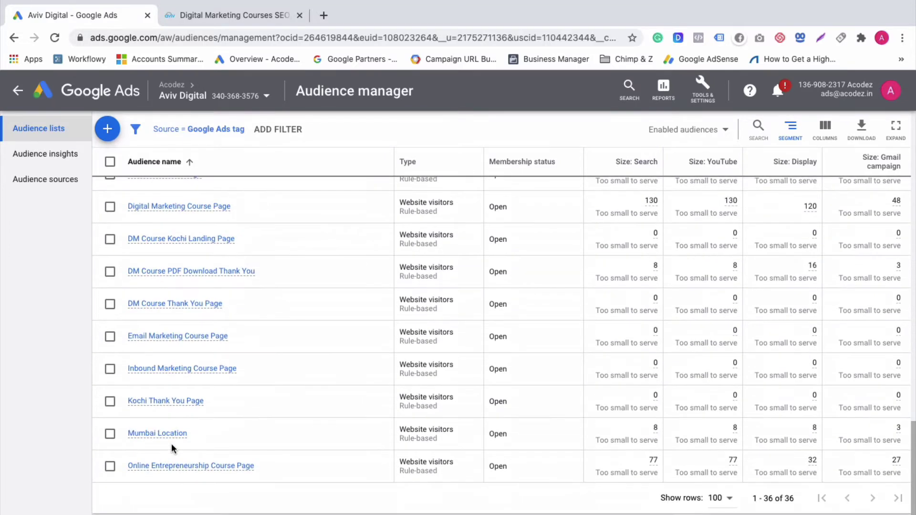
scroll(171, 445, "up", 15)
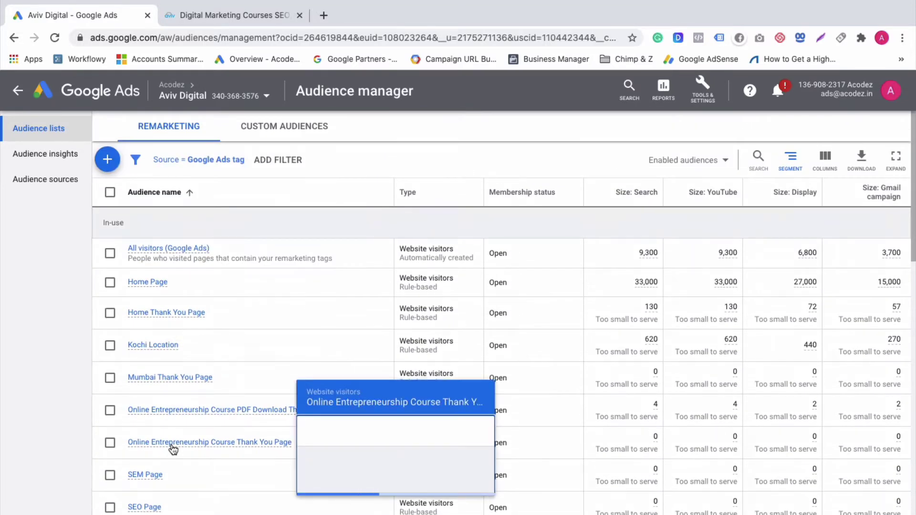
Step: Start a new remarketing list for website visitors
left_click(108, 159)
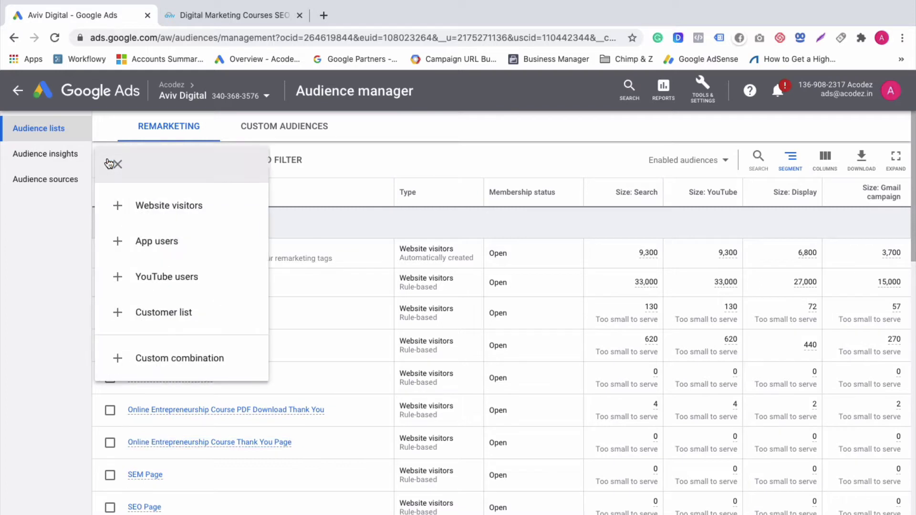
left_click(166, 205)
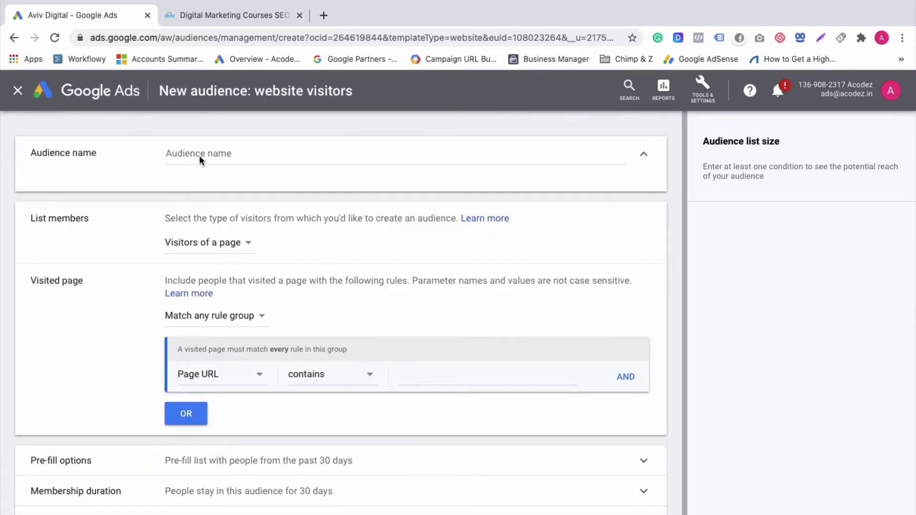
left_click(200, 157)
type("Av")
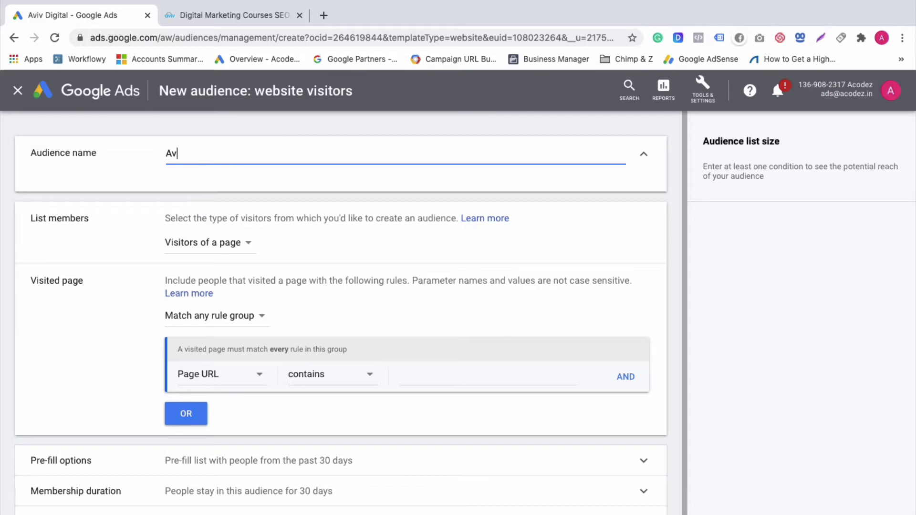
type("ivDigital")
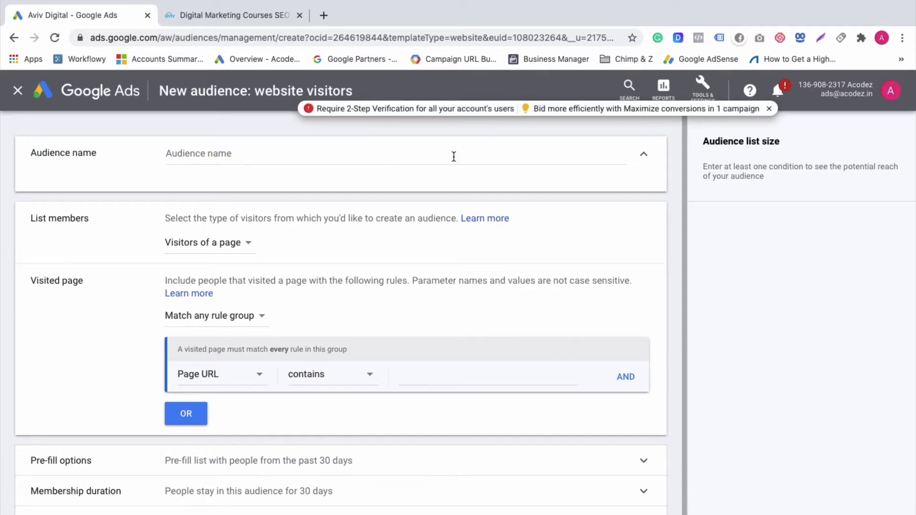
Step: Dismiss the account notification and name the new audience "AvivDigital 30 Days"
left_click(768, 110)
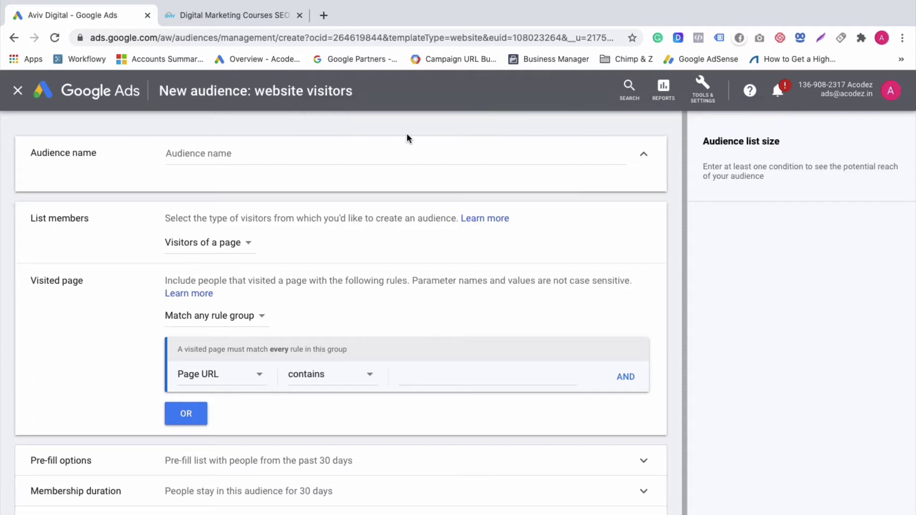
left_click(236, 156)
type("A")
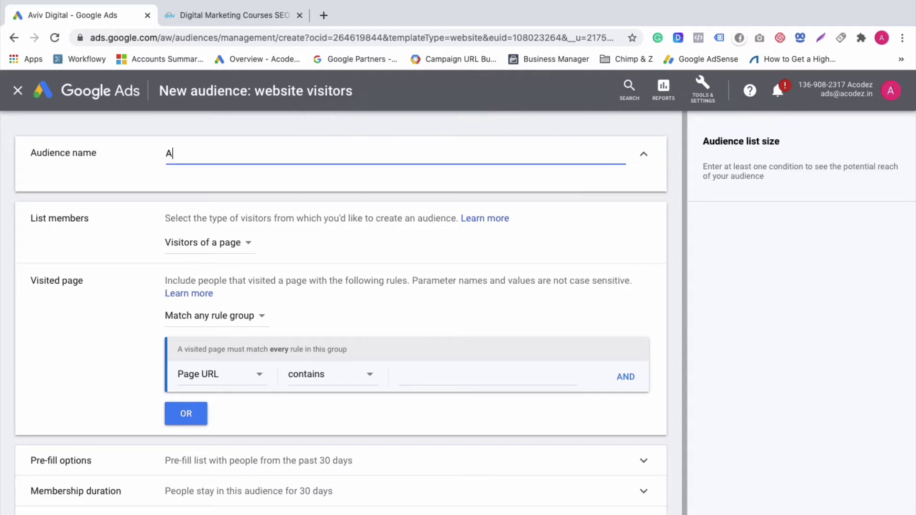
type("vivDigital 30 Days")
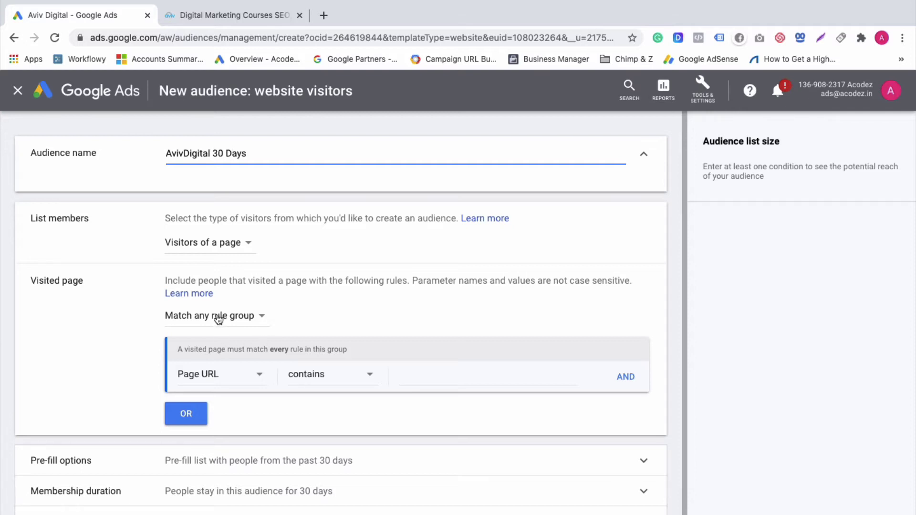
Step: Define the list members as visitors of a page whose page URL contains avivdigital.in
left_click(211, 247)
left_click(206, 256)
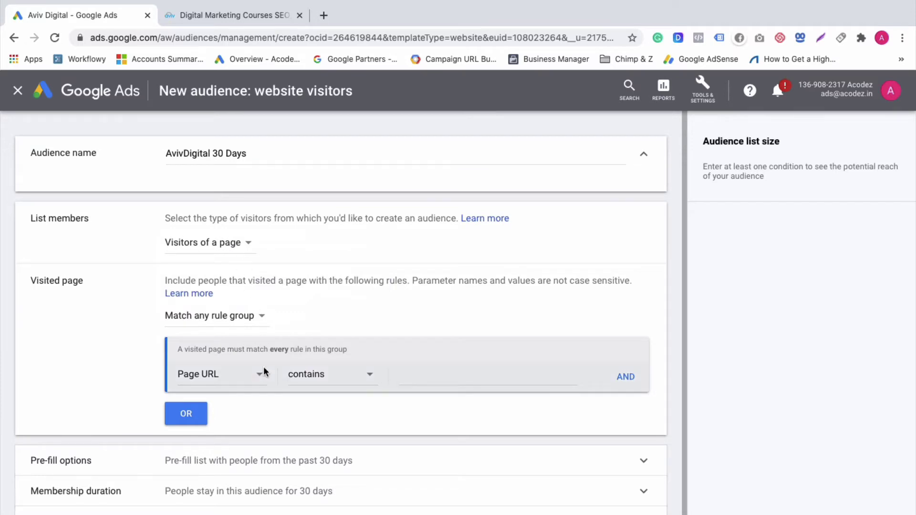
left_click(232, 245)
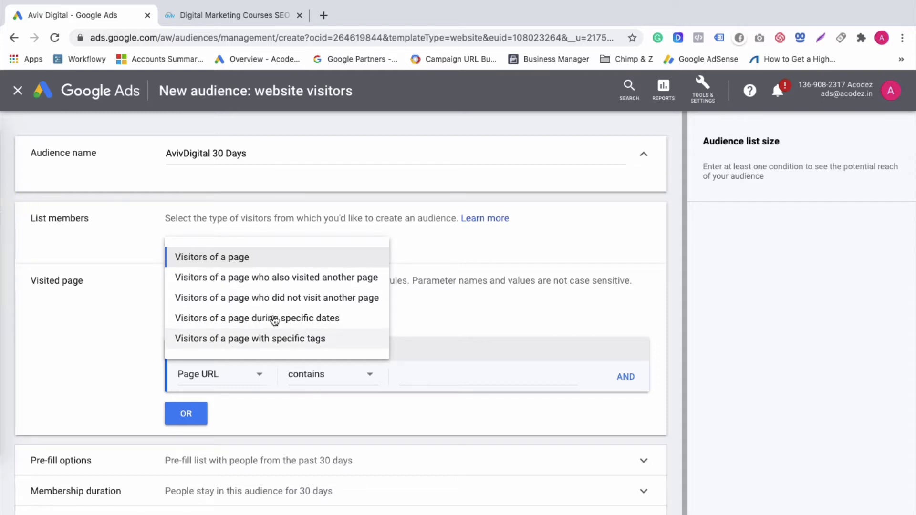
left_click(242, 258)
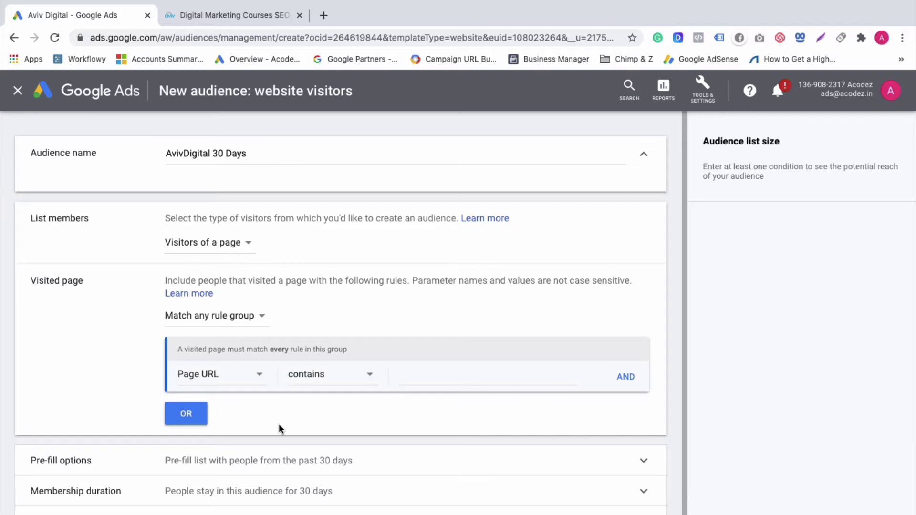
left_click(430, 378)
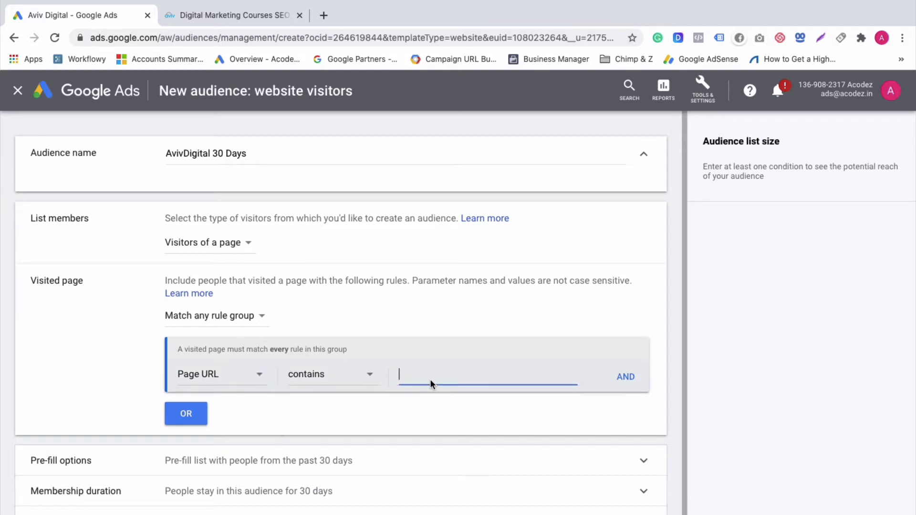
type("avivdigital.in")
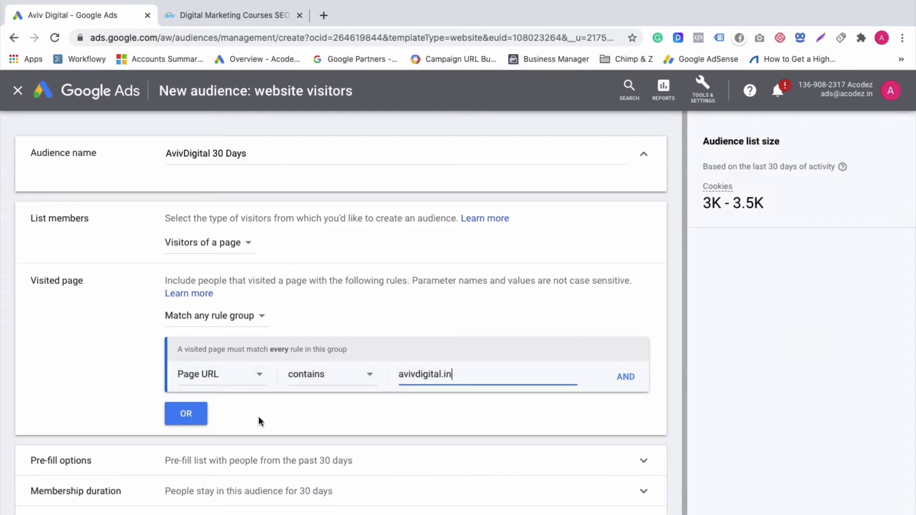
Step: Expand the pre-fill and membership duration settings, keeping the past-30-days pre-fill and the 30-day membership
scroll(259, 417, "down", 2)
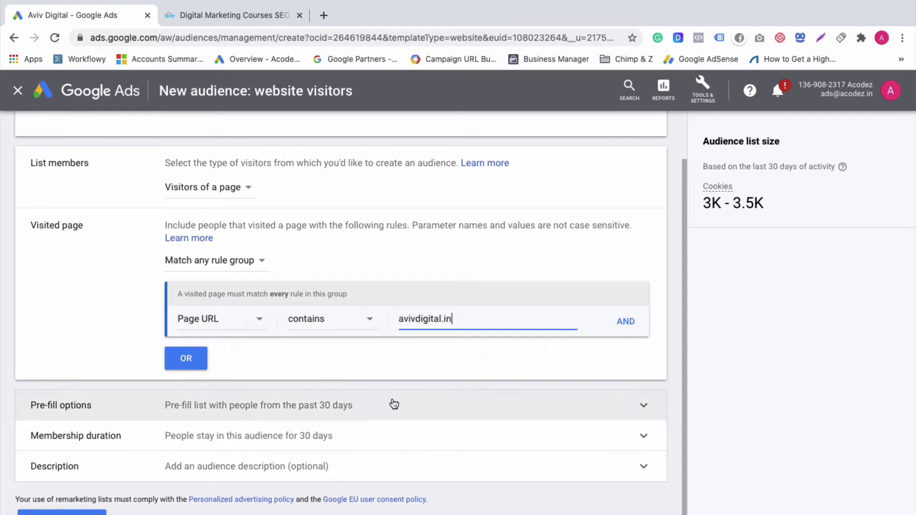
left_click(279, 416)
scroll(239, 401, "down", 1)
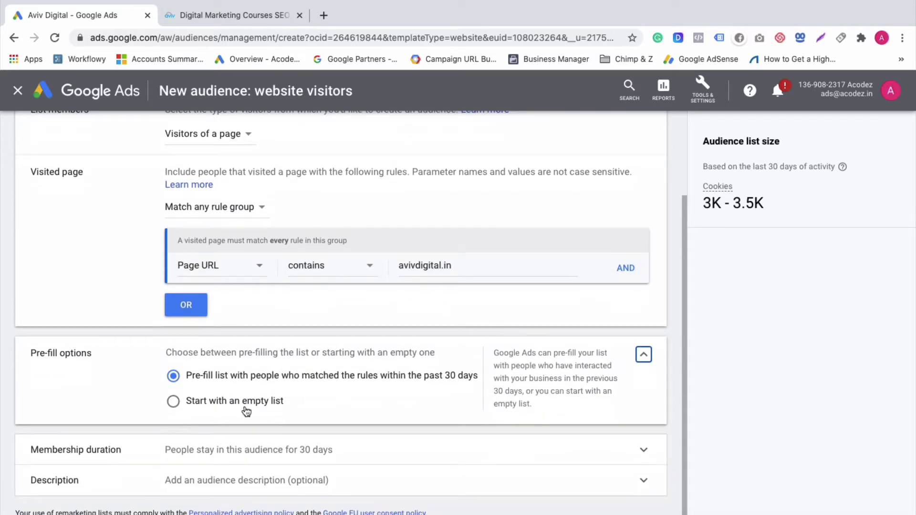
scroll(222, 389, "down", 1)
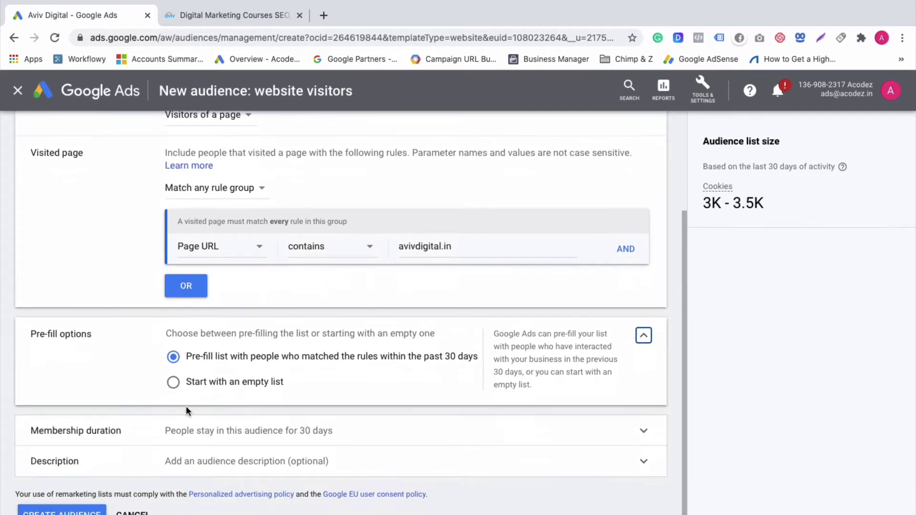
left_click(241, 431)
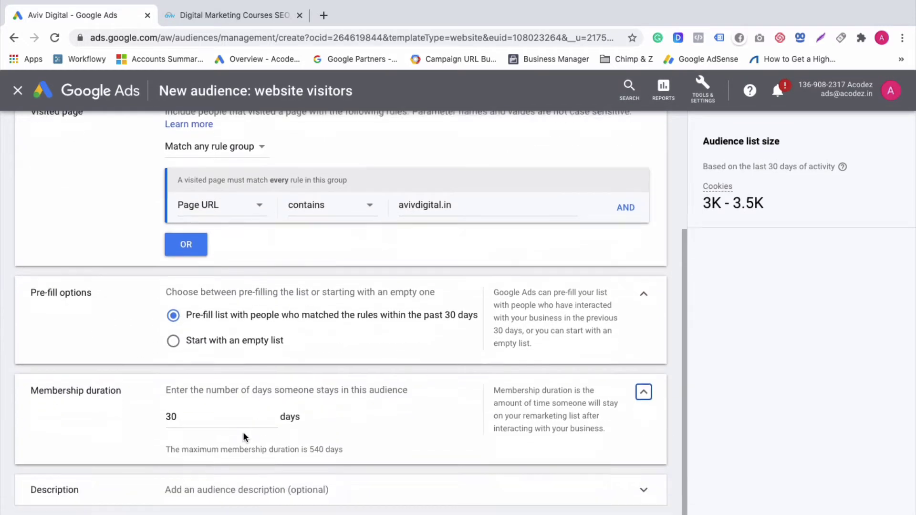
scroll(205, 396, "down", 1)
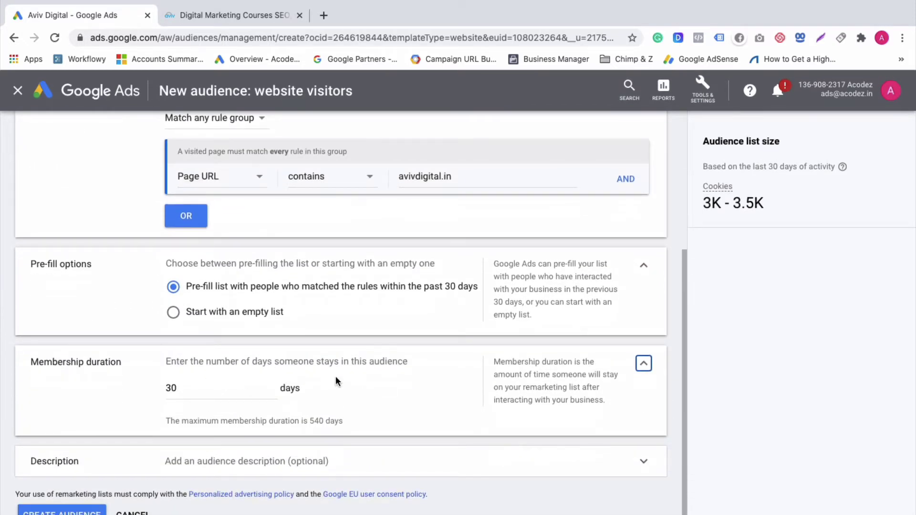
double_click(204, 391)
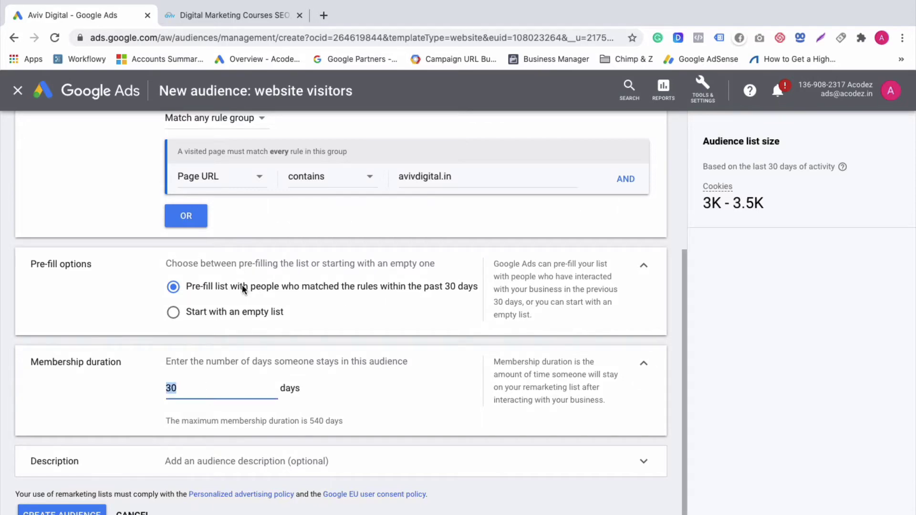
Step: Check the 30-day figure in the audience name against the membership duration and create the audience
scroll(243, 301, "up", 5)
double_click(220, 154)
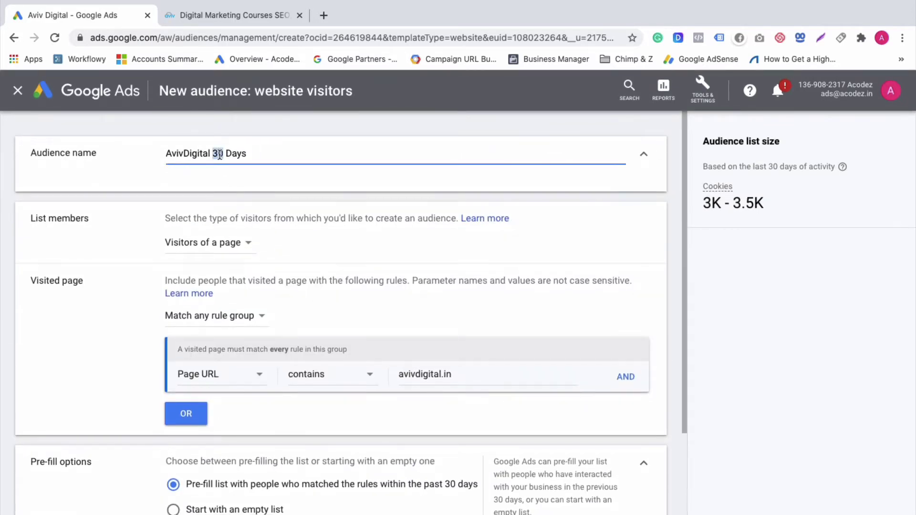
scroll(148, 432, "down", 4)
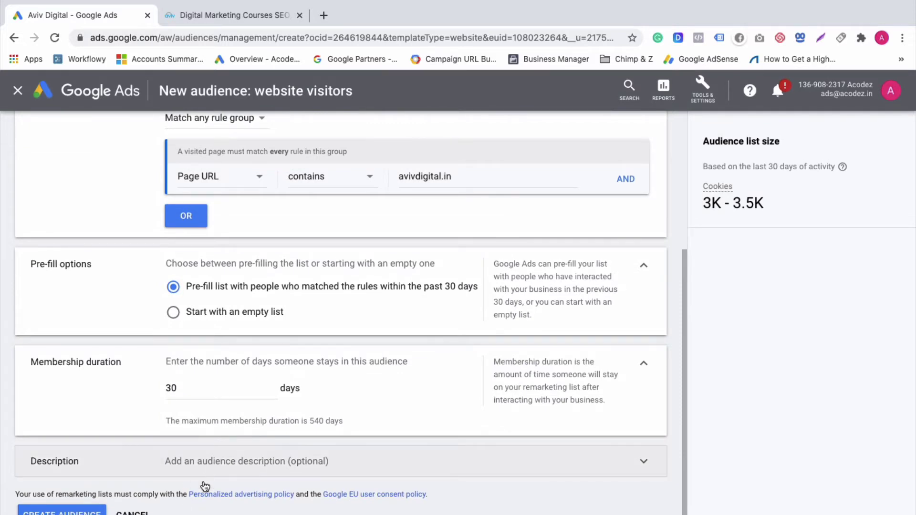
left_click(75, 512)
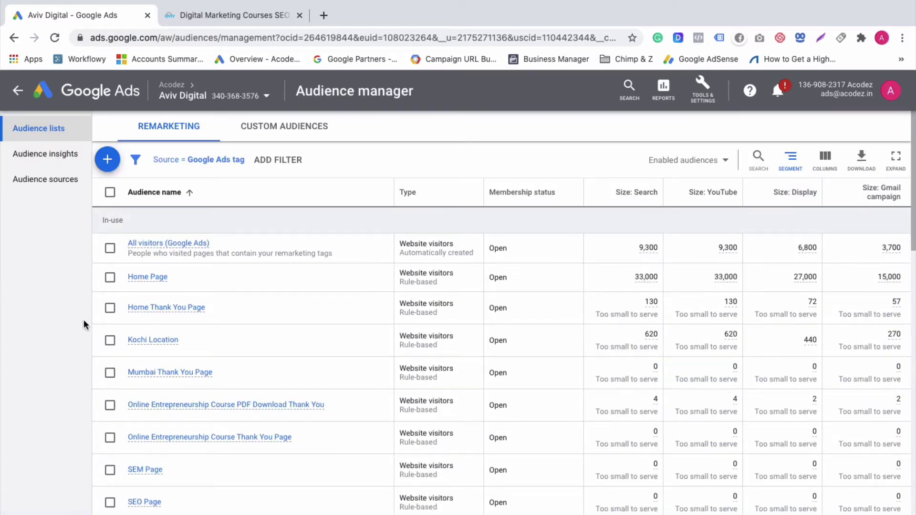
Step: Start another website visitors audience named "AvivDigital 14 Days" for visitors whose page URL contains avivdigital.in
left_click(107, 160)
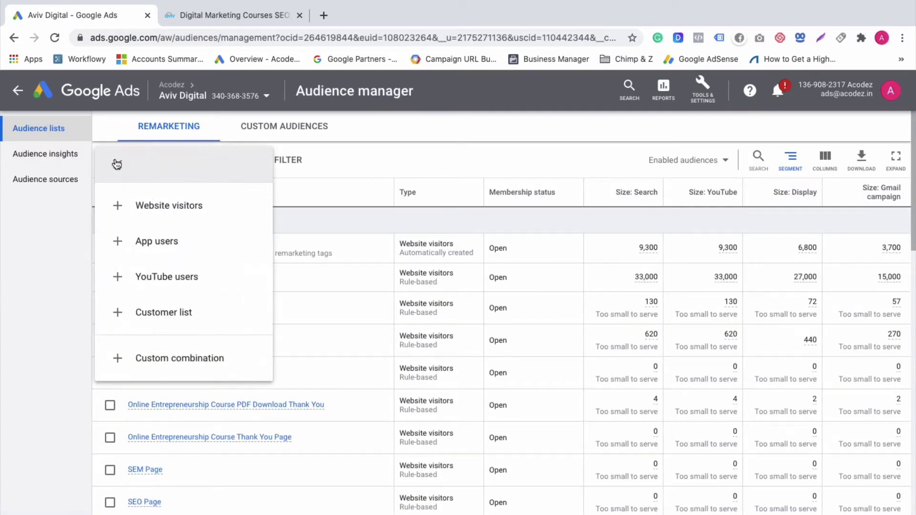
left_click(157, 209)
left_click(206, 151)
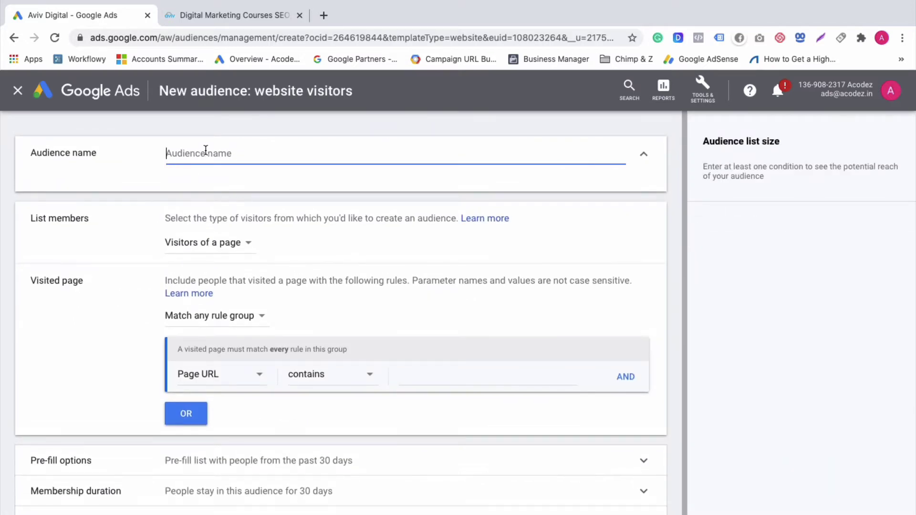
type("a")
key("BackSpace")
type("AvivDigital 14 Days")
left_click(480, 375)
type("avivdigital.in")
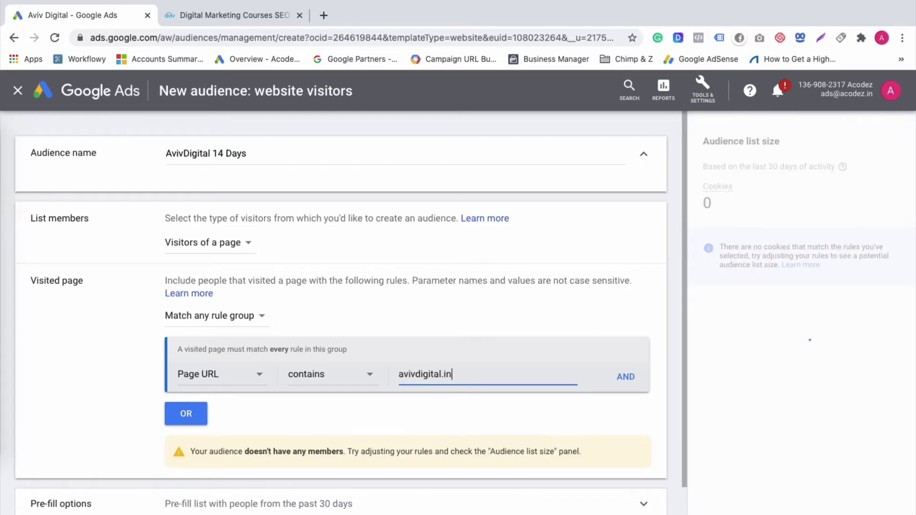
Step: Keep the past-30-days pre-fill option and set the membership duration to 14 days
scroll(328, 436, "down", 2)
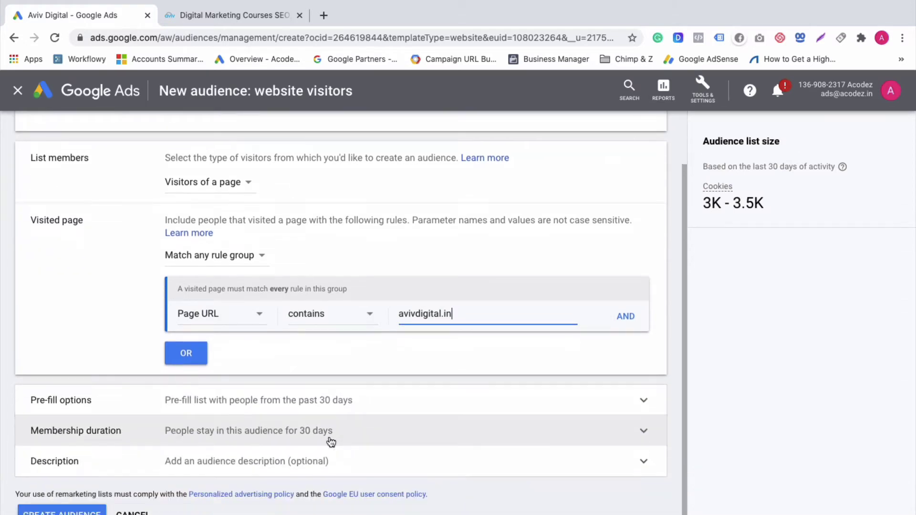
left_click(289, 409)
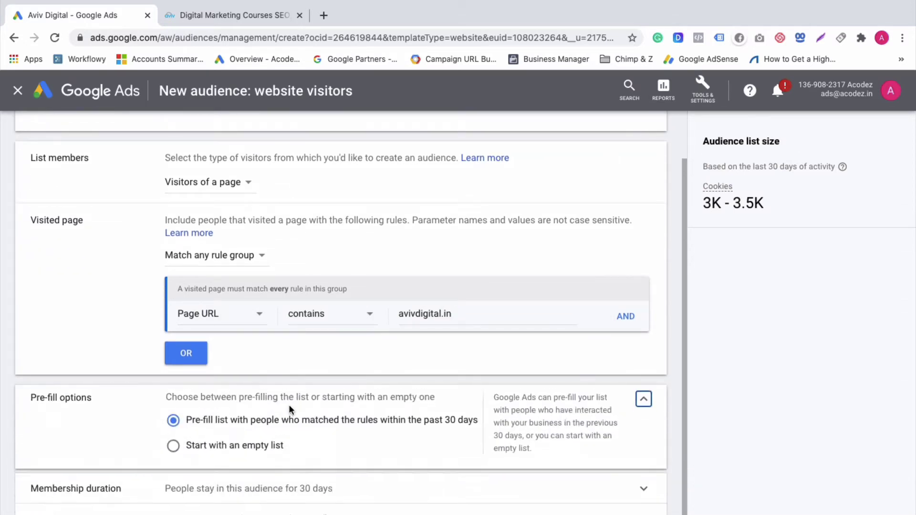
scroll(248, 431, "down", 3)
left_click(247, 431)
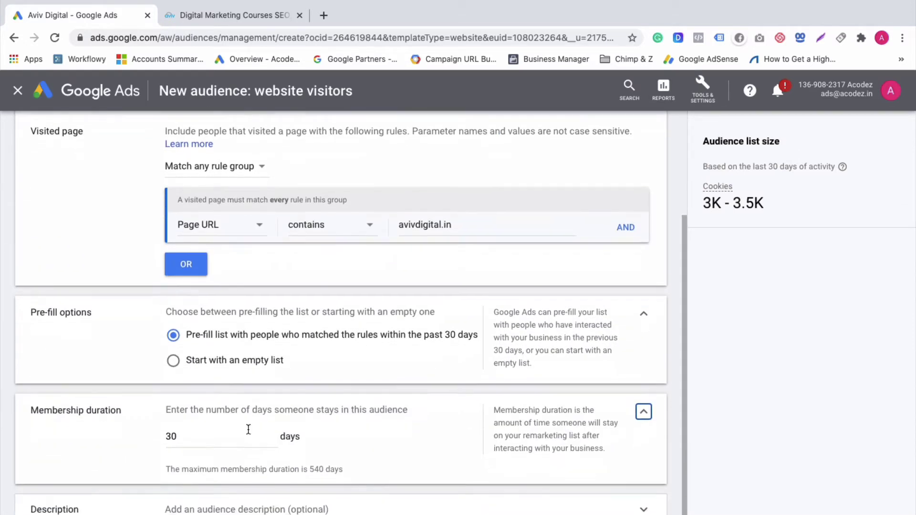
left_click(212, 409)
type("14")
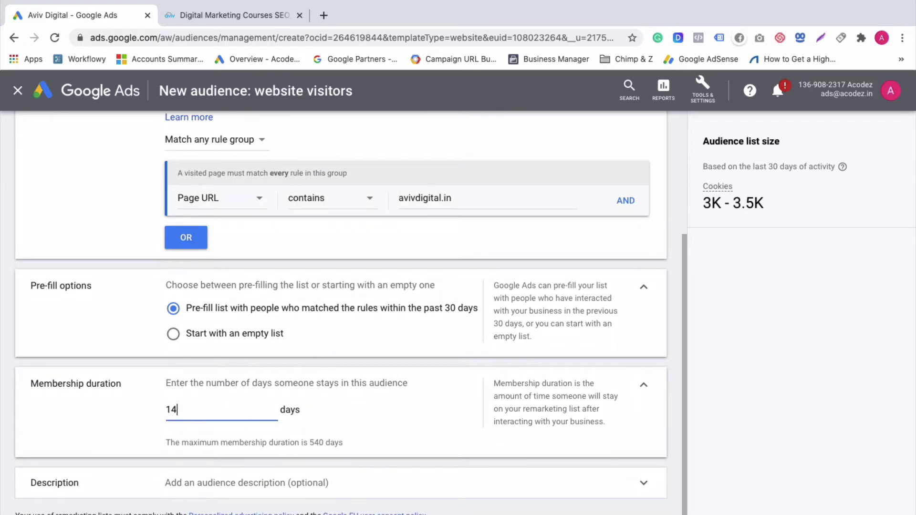
Step: Recheck the 14-day audience's name, rule and duration, and create the audience
scroll(211, 460, "down", 1)
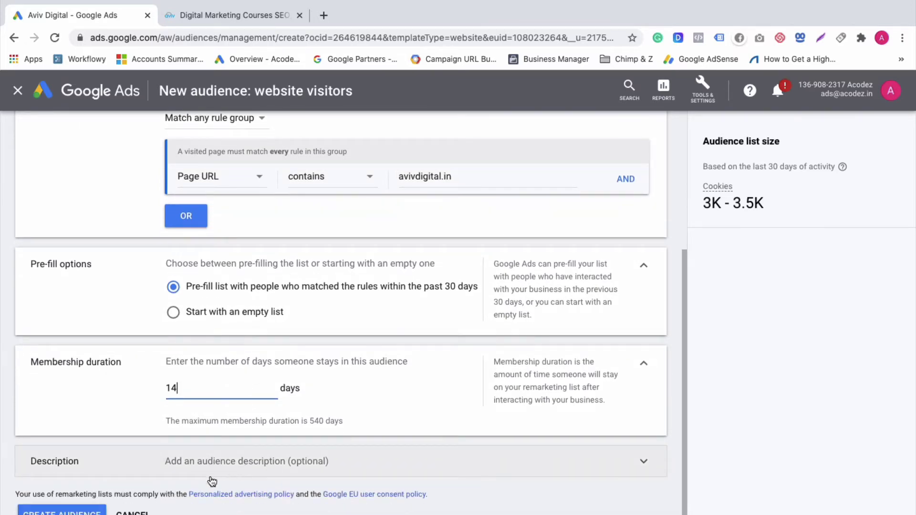
scroll(256, 238, "up", 4)
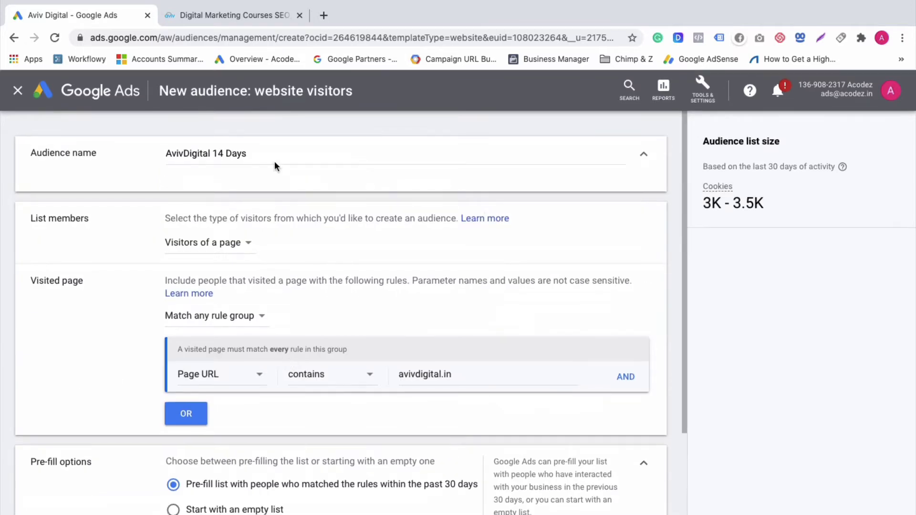
scroll(202, 339, "down", 4)
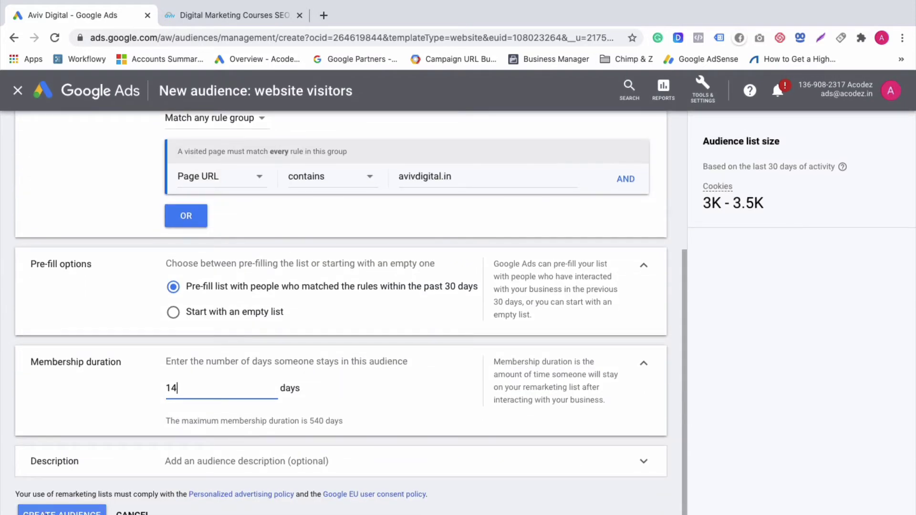
left_click(48, 512)
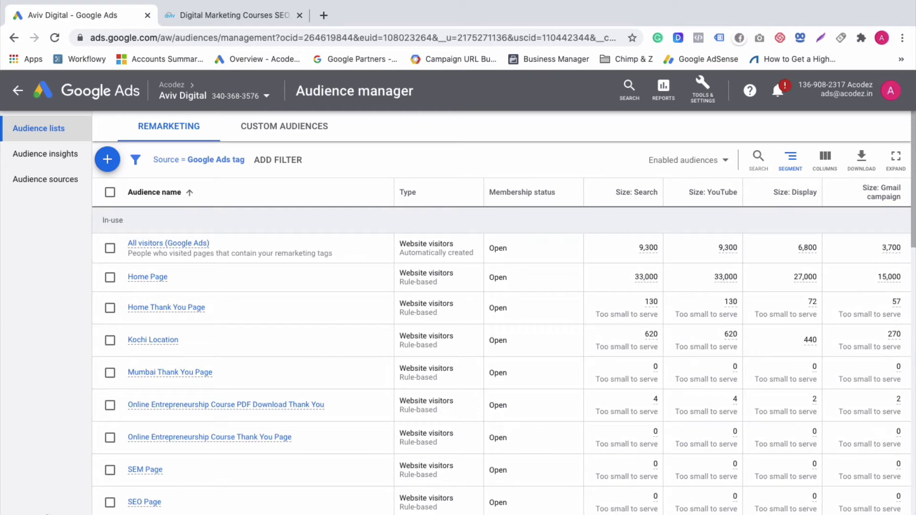
Step: Examine the remarketing audience lists for the AvivDigital 14 Days and AvivDigital 30 Days entries and their population status
scroll(190, 501, "down", 10)
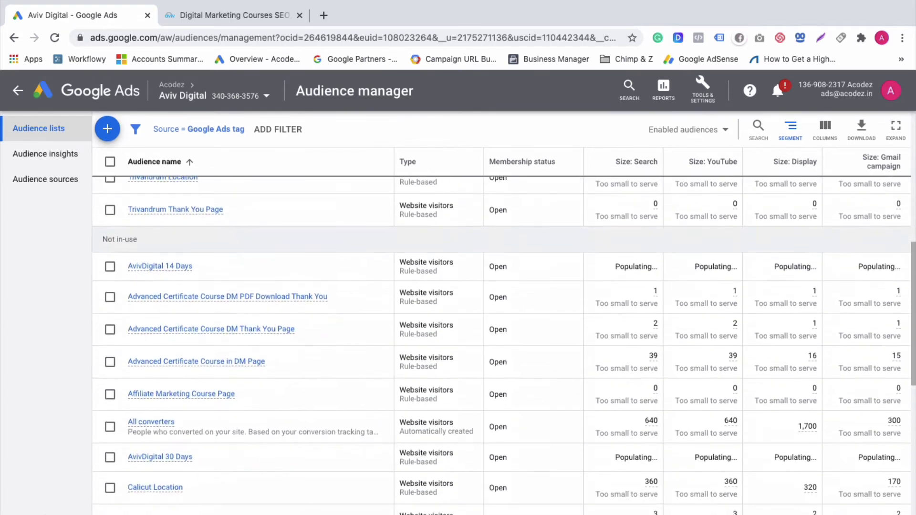
scroll(504, 345, "down", 12)
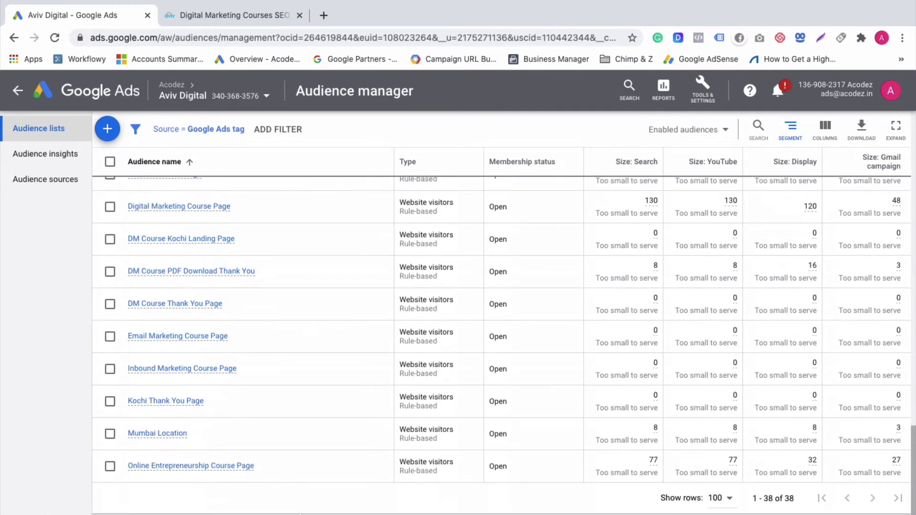
scroll(504, 346, "up", 1)
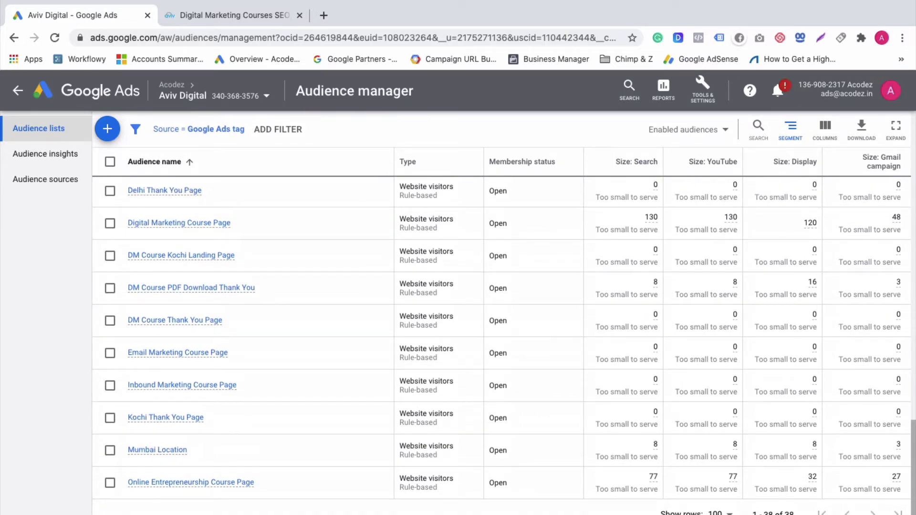
scroll(504, 346, "up", 20)
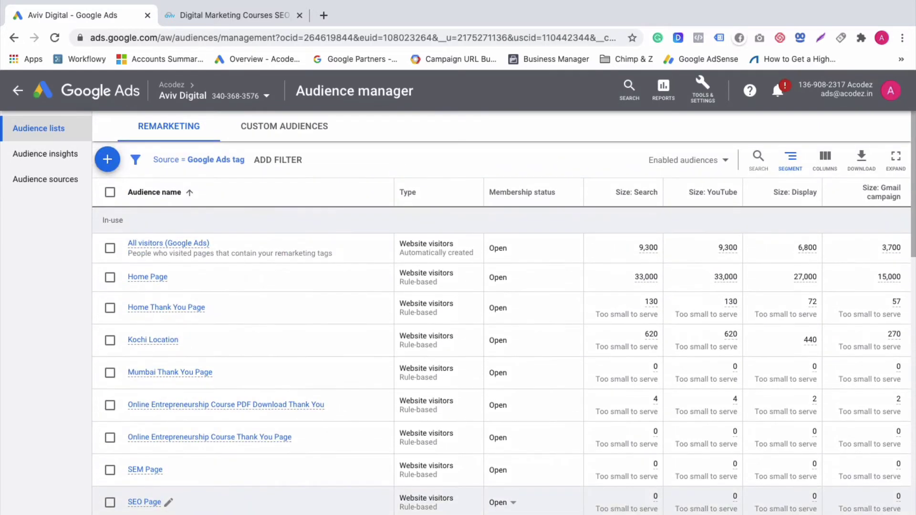
scroll(376, 448, "down", 6)
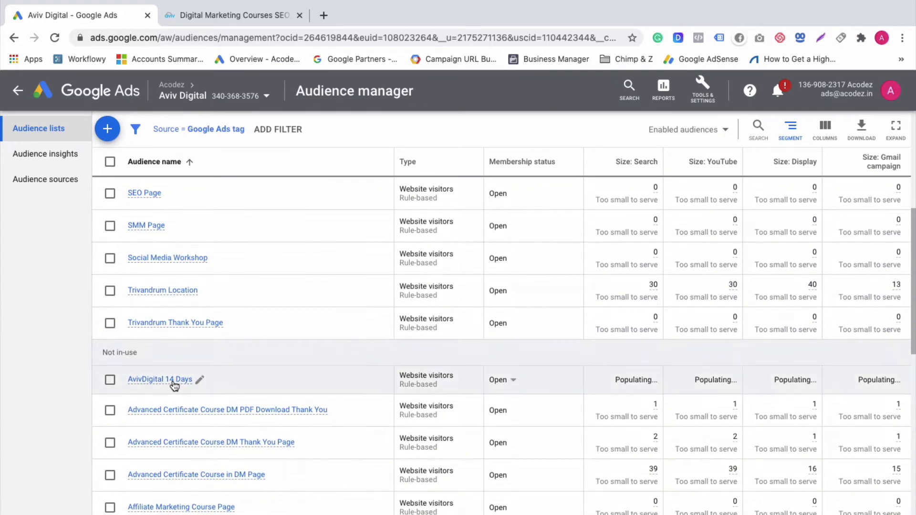
left_click(200, 380)
scroll(191, 454, "down", 1)
scroll(191, 451, "down", 4)
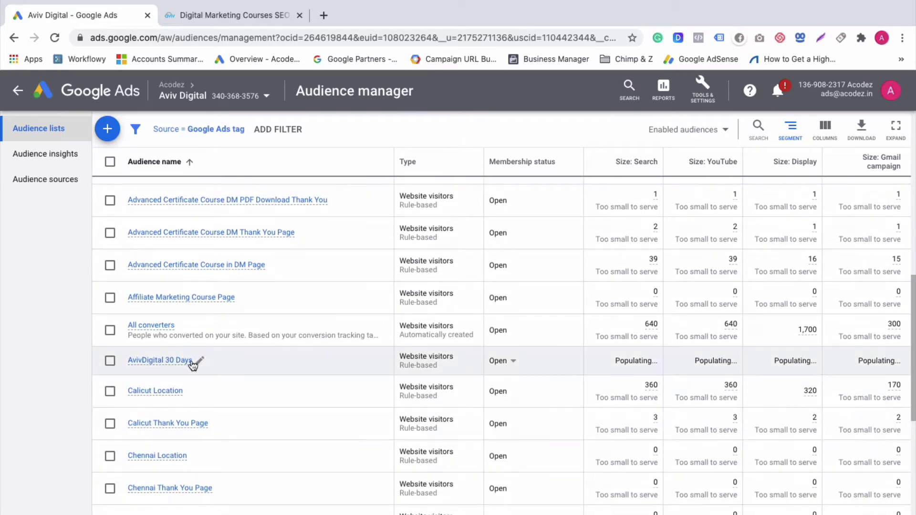
left_click(195, 361)
left_click(628, 364)
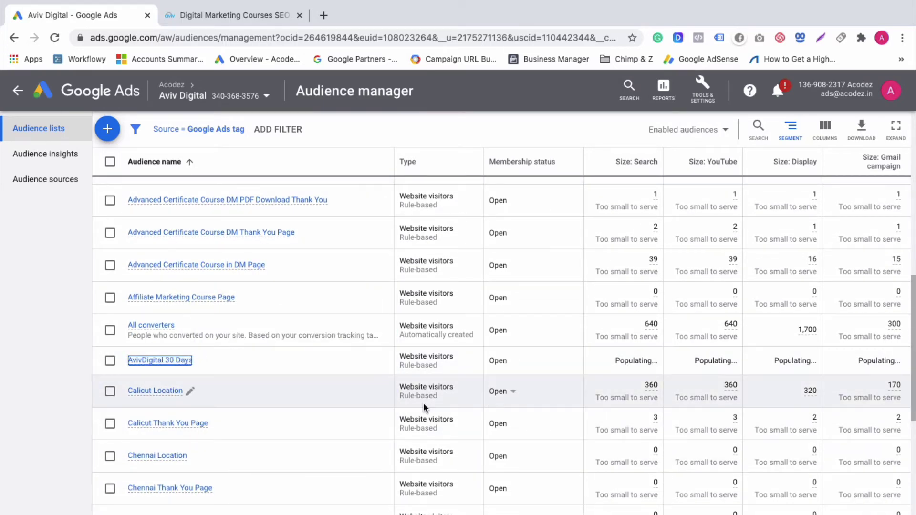
Step: Start a third website visitors audience and name it "AvivDigital 60 Days"
scroll(337, 395, "up", 12)
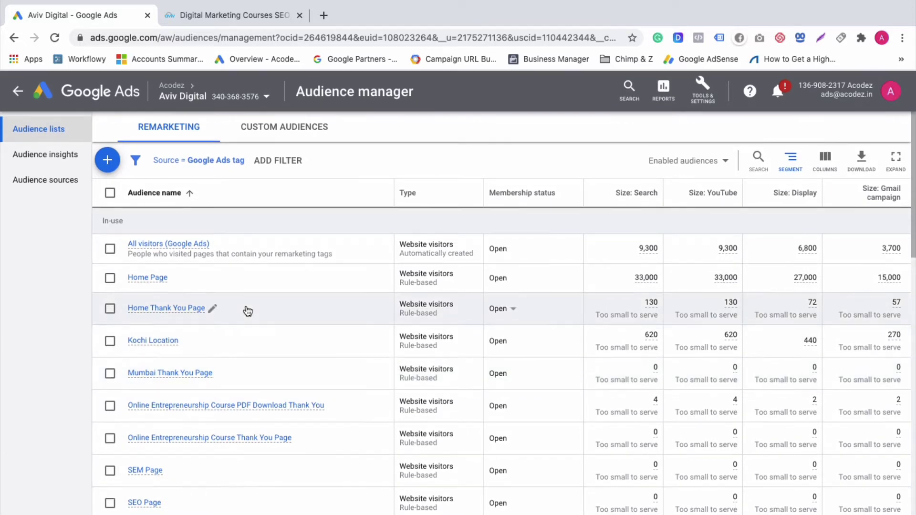
left_click(107, 162)
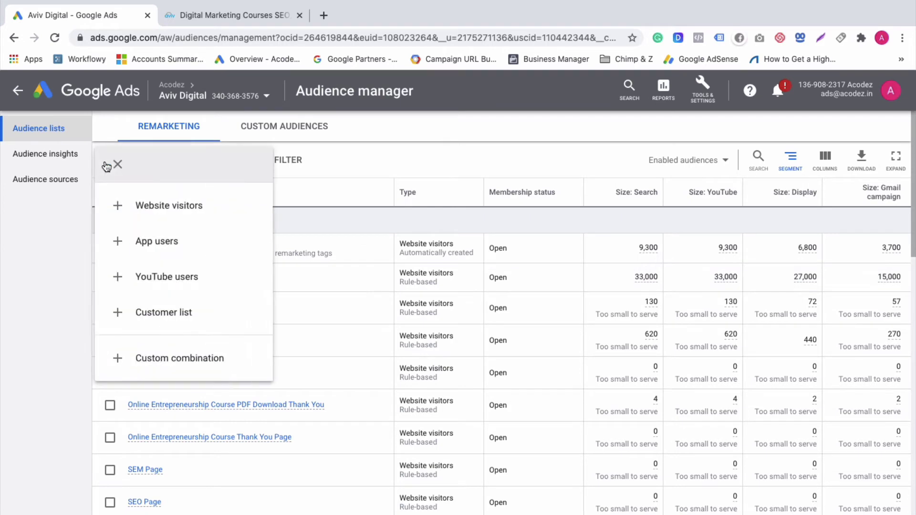
left_click(156, 216)
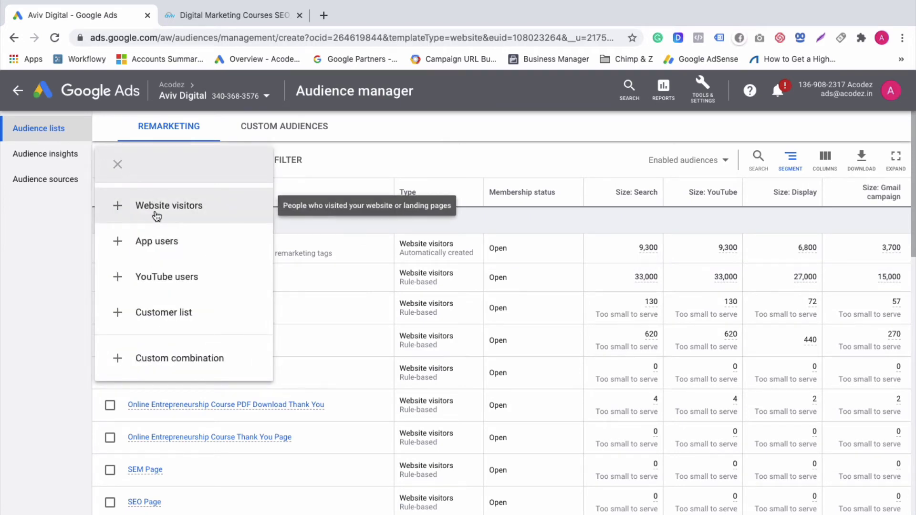
left_click(217, 155)
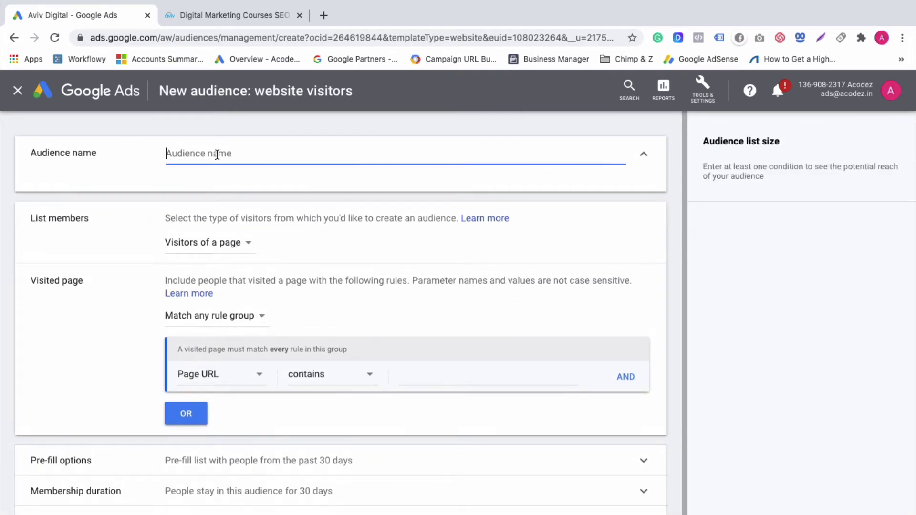
type("AvivDigital 6")
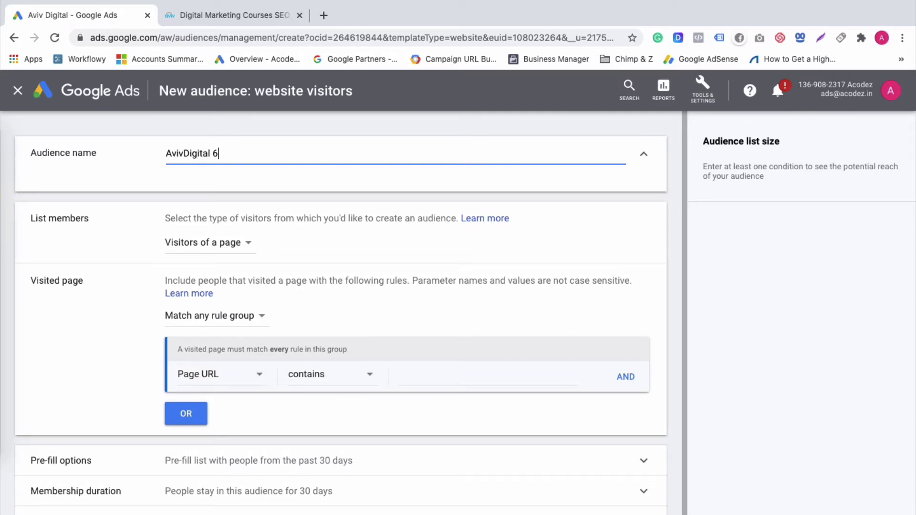
type("0 ")
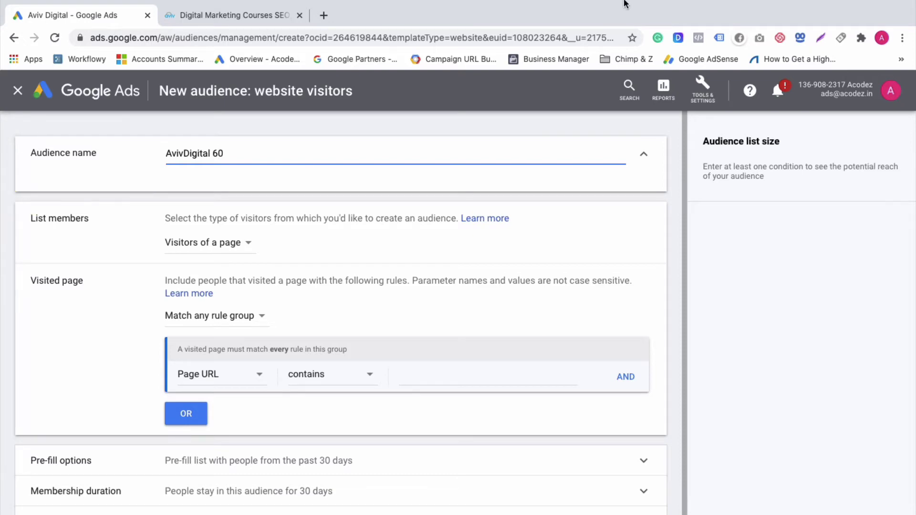
type("Days")
Step: Set the 60-day audience's visited page rule to Page URL contains "avivdigital.in"
scroll(231, 201, "down", 2)
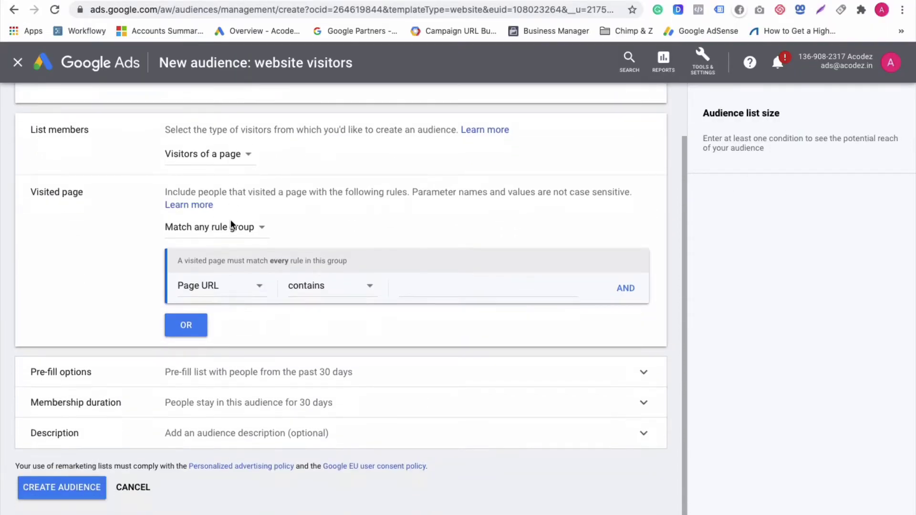
left_click(451, 290)
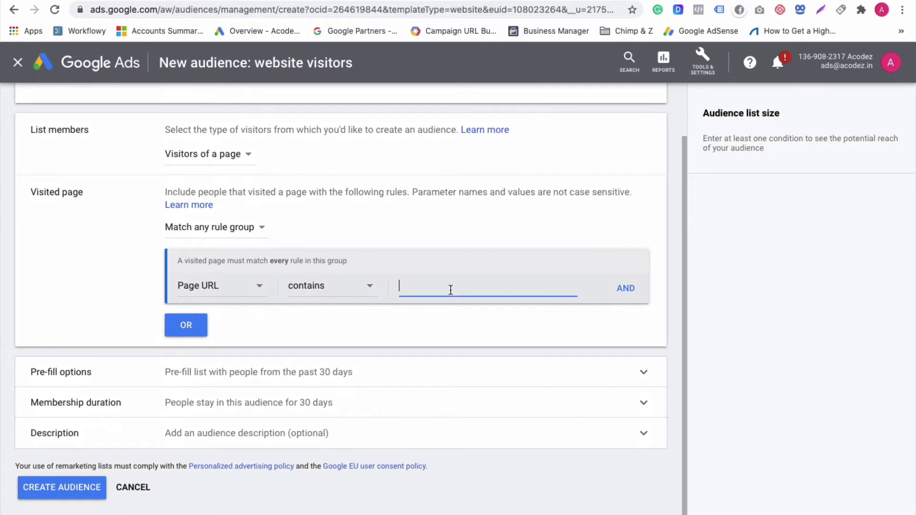
type("avivd")
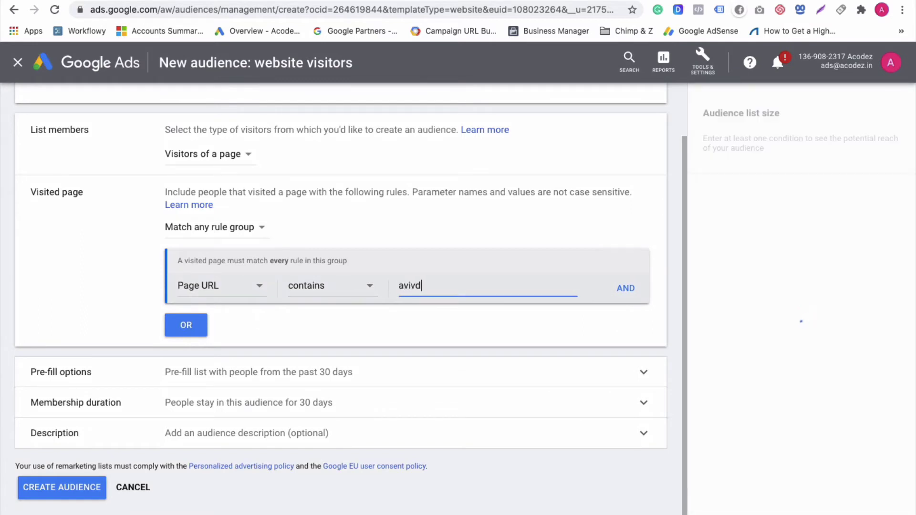
type("igital.in")
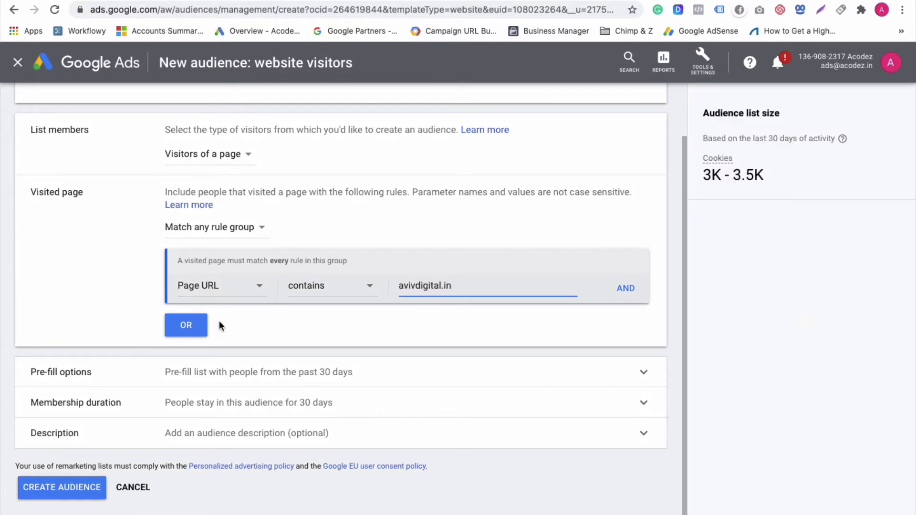
Step: Set the membership duration to 60 days and create the audience
left_click(221, 437)
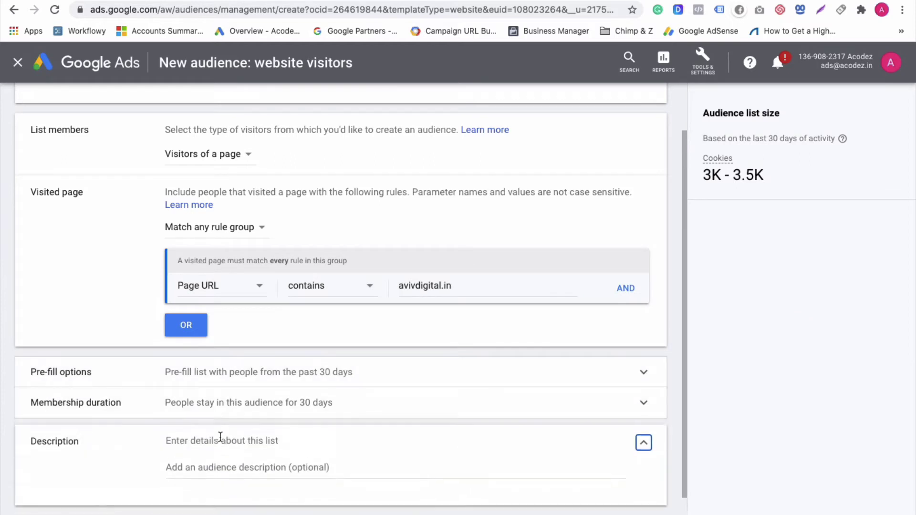
left_click(226, 416)
double_click(198, 440)
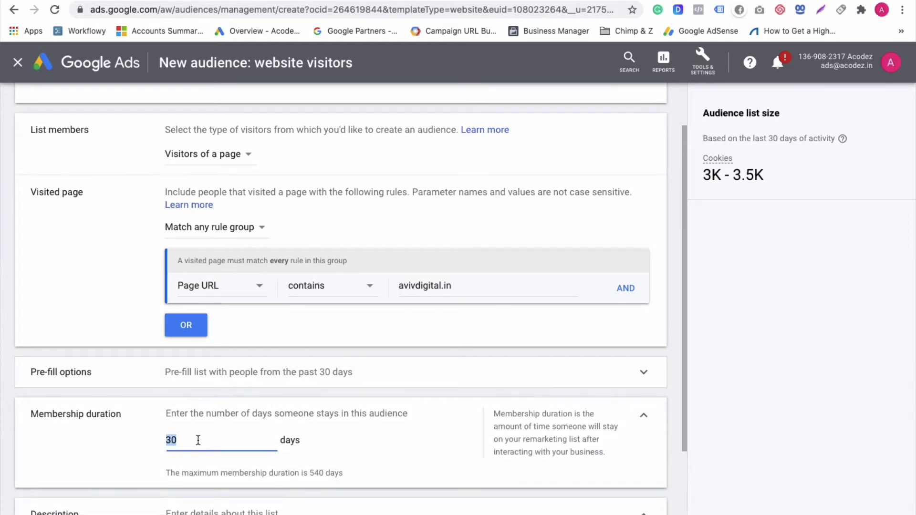
type("6")
scroll(138, 483, "down", 3)
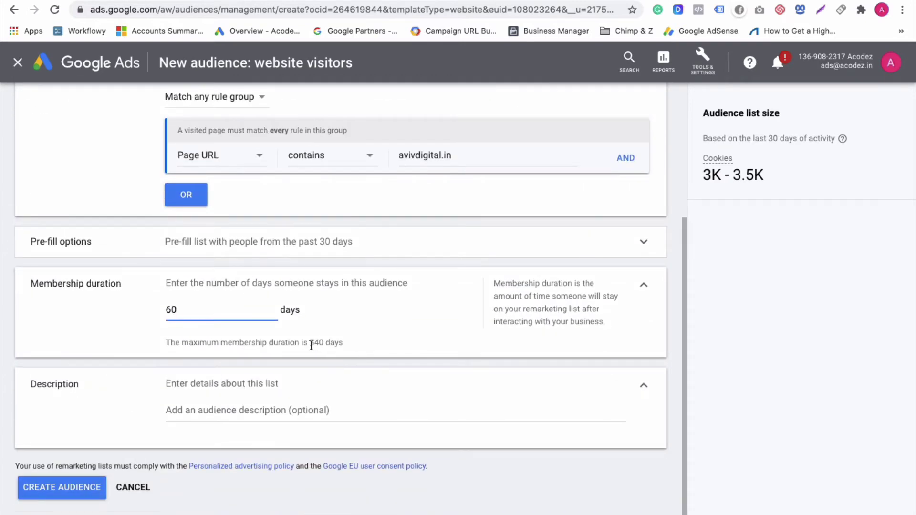
left_click_drag(310, 344, 362, 344)
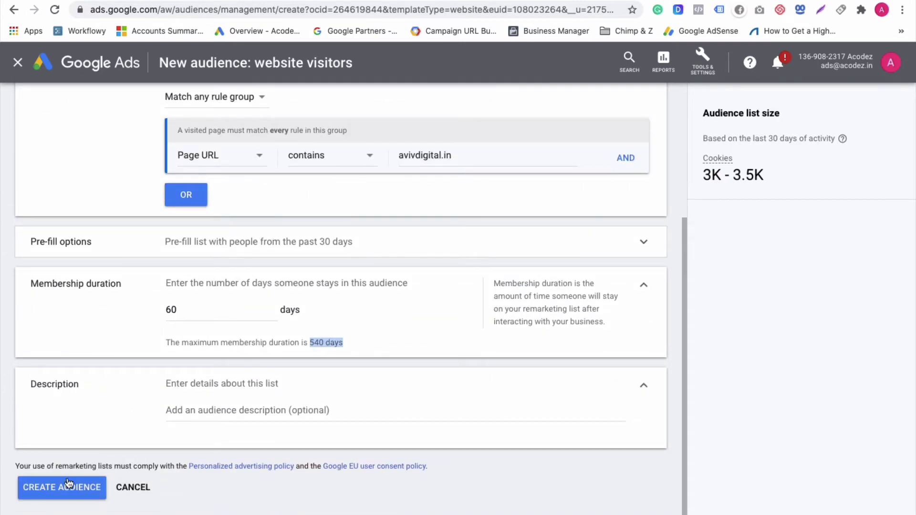
left_click(62, 487)
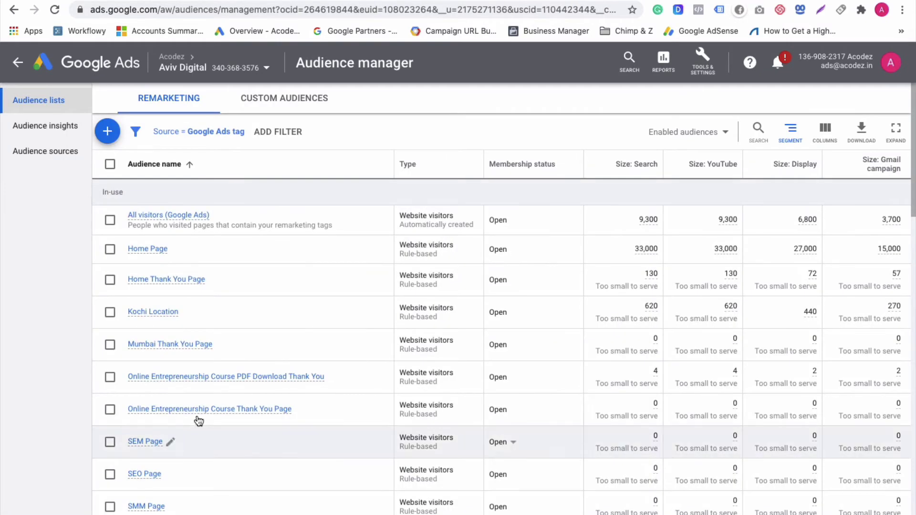
Step: Look through the remarketing audience lists for the AvivDigital 14, 30 and 60 Days entries
scroll(199, 420, "down", 8)
scroll(190, 372, "down", 3)
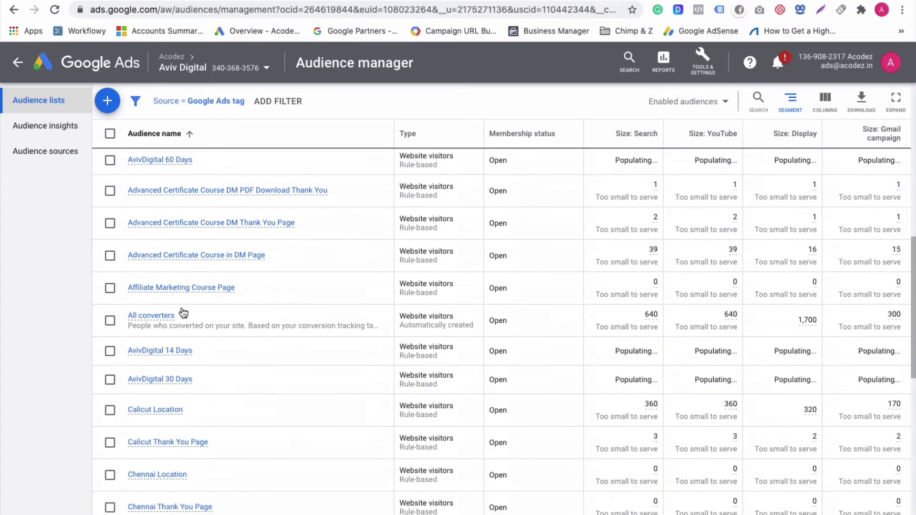
scroll(176, 355, "down", 1)
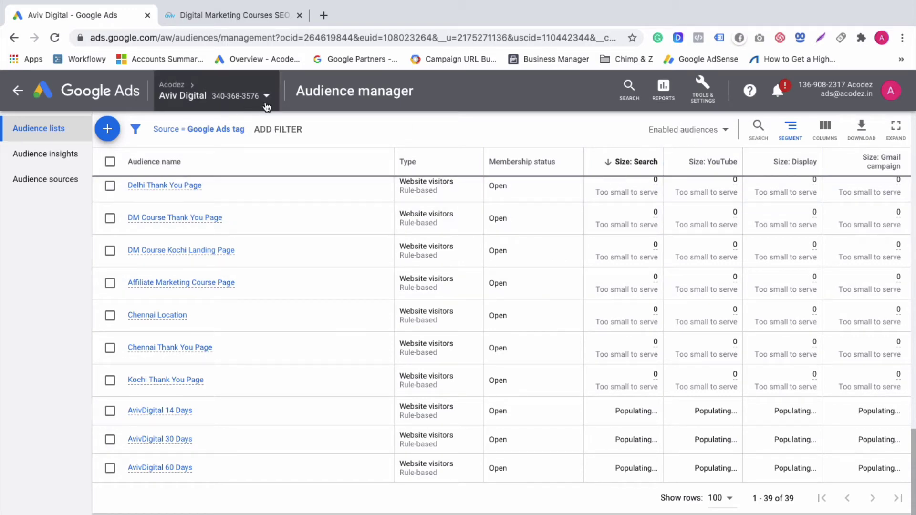
mouse_move(262, 106)
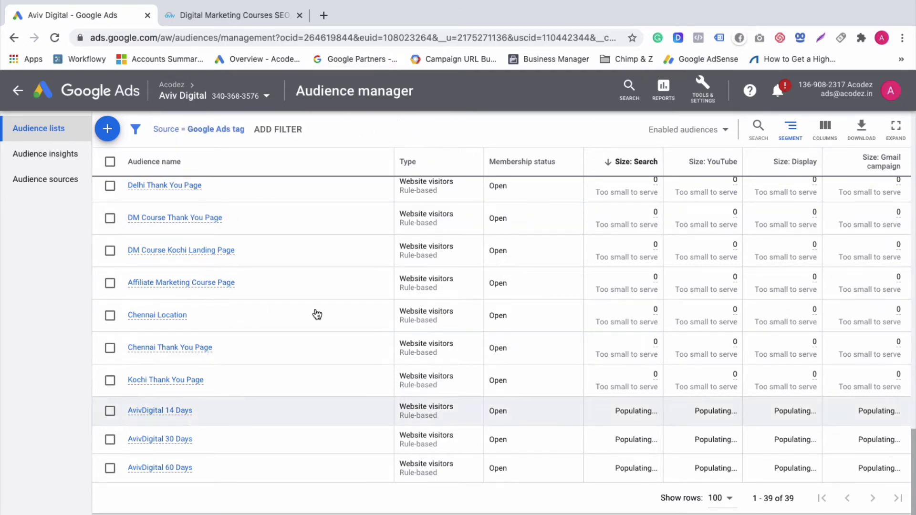
mouse_move(729, 3)
left_click(687, 7)
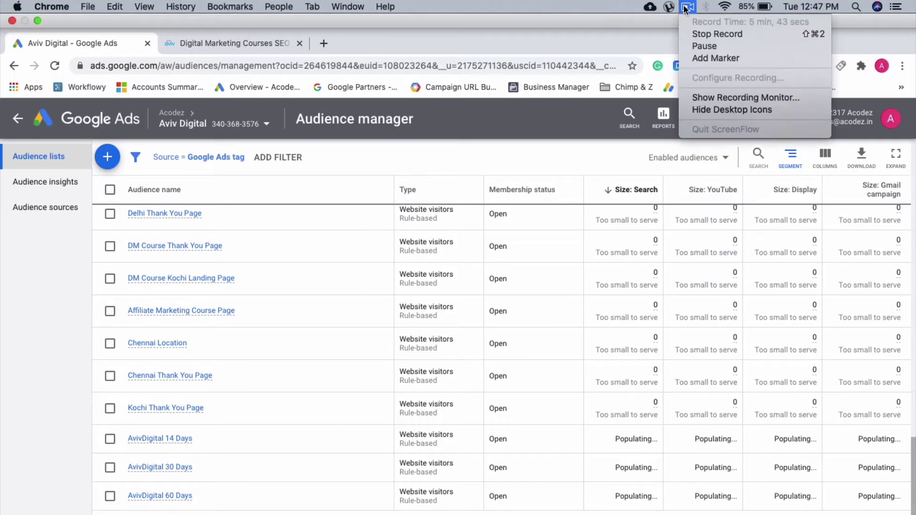
left_click(703, 41)
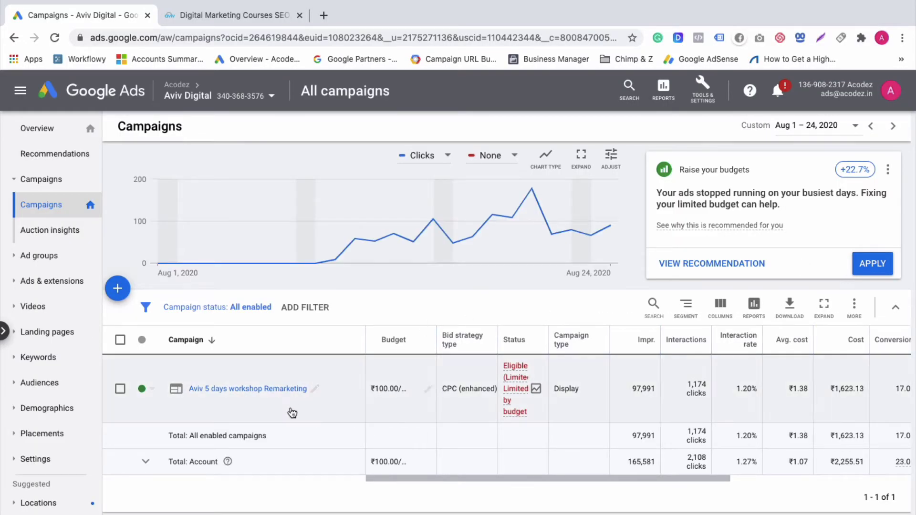
Step: Copy the "Aviv 5 days workshop Remarketing" display campaign
left_click(120, 392)
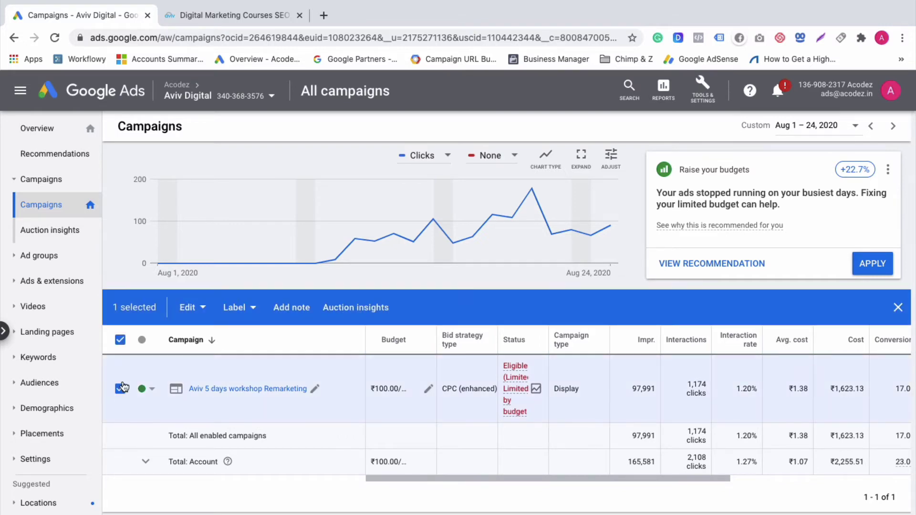
left_click(202, 309)
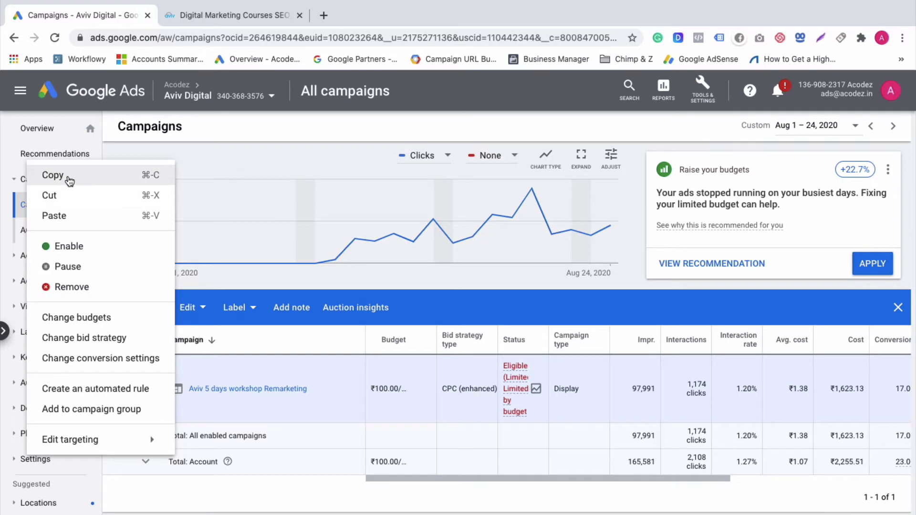
left_click(68, 181)
Step: Paste the copied campaign into the Aviv Digital account, with new campaigns paused after pasting
left_click(204, 315)
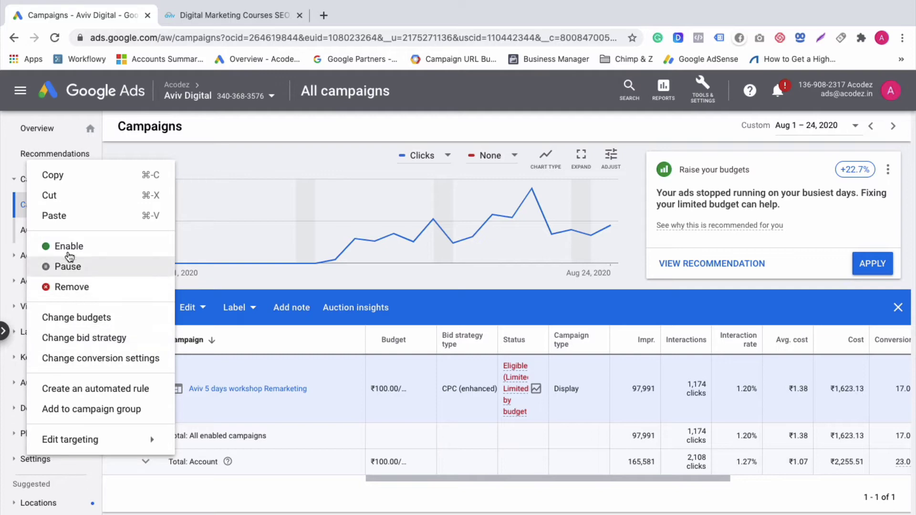
left_click(77, 223)
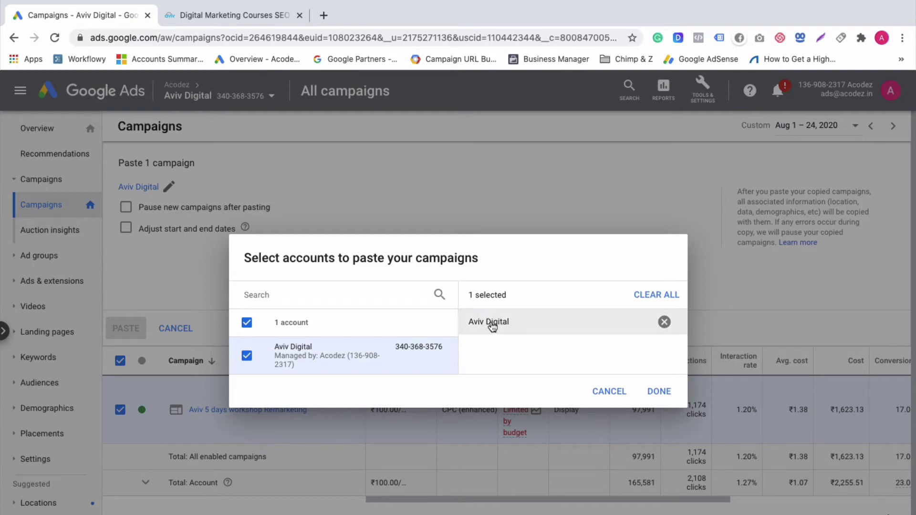
left_click(667, 399)
left_click(126, 207)
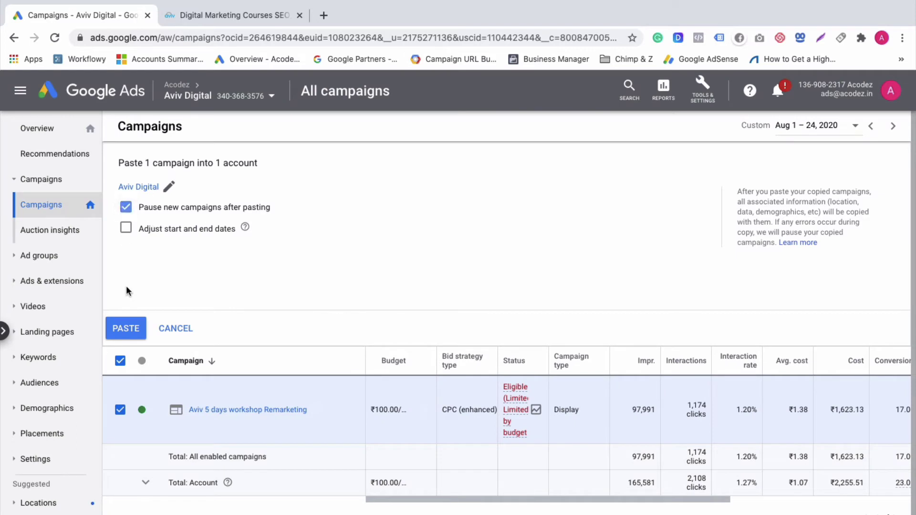
left_click(126, 329)
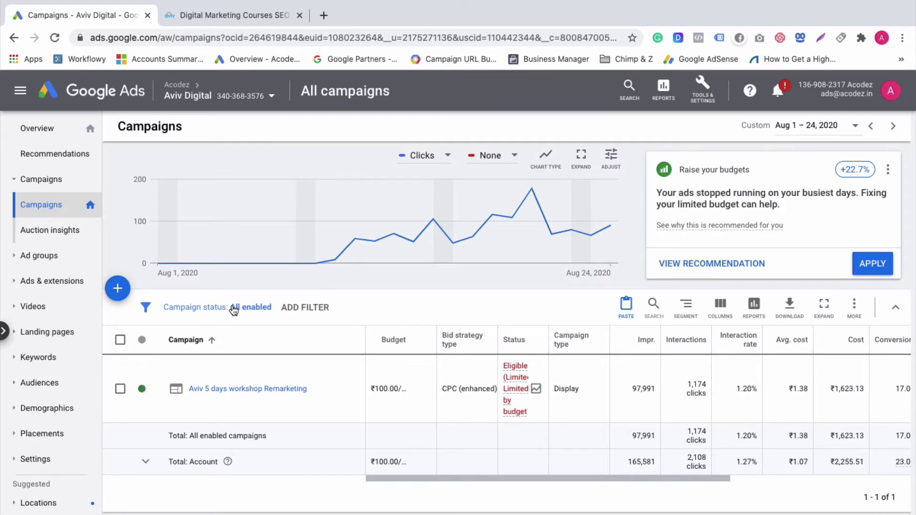
Step: Change the campaign status filter to All and locate the pasted campaign in the list
left_click(231, 313)
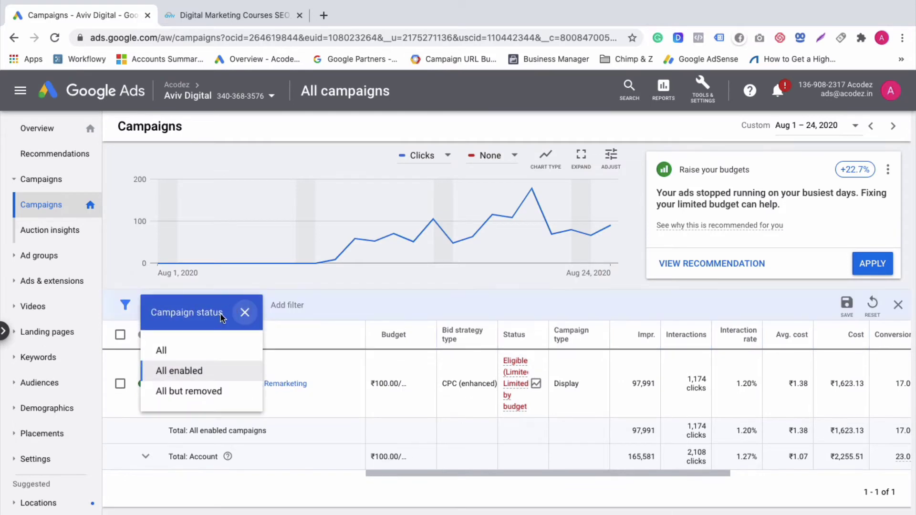
left_click(165, 351)
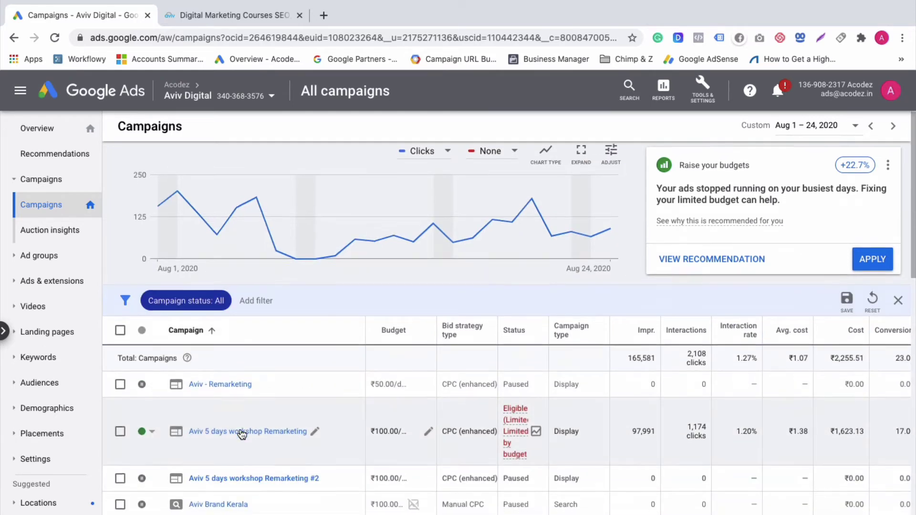
scroll(242, 434, "down", 1)
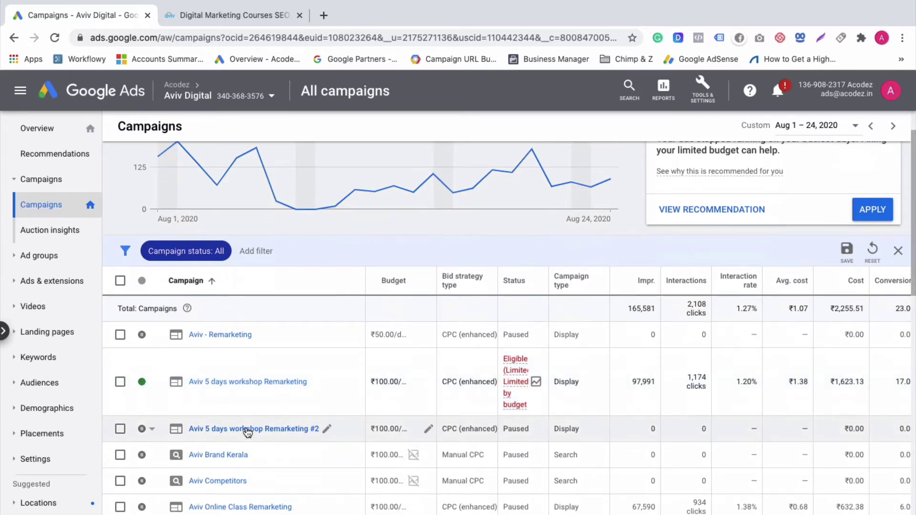
Step: Rename the pasted campaign "Aviv 5 days workshop Remarketing #2" as "Aviv 5 days workshop Remarketing 30 Days"
left_click(246, 429)
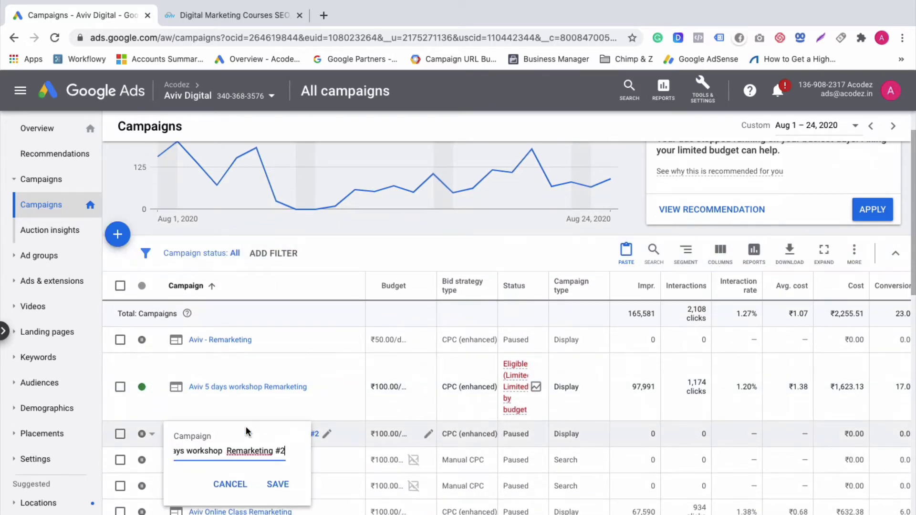
key("BackSpace")
key("BackSpace")
key("BackSpace")
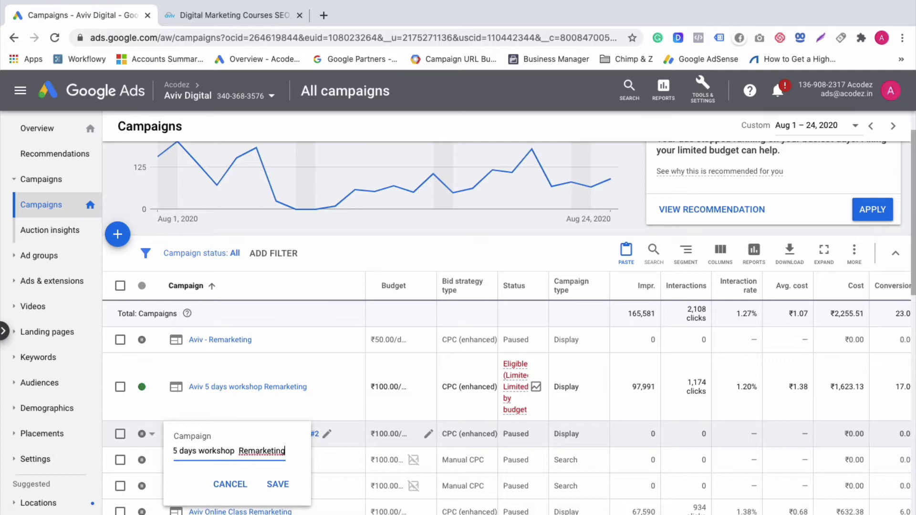
type("30")
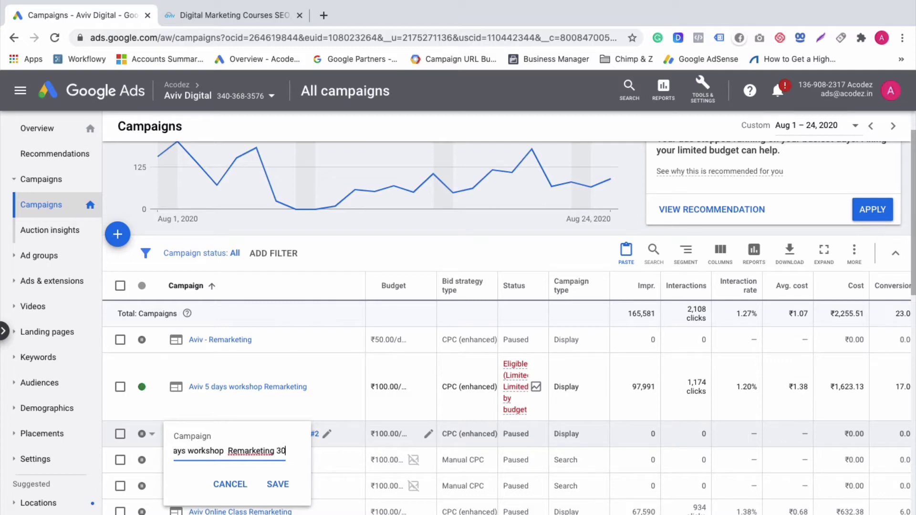
type("Days")
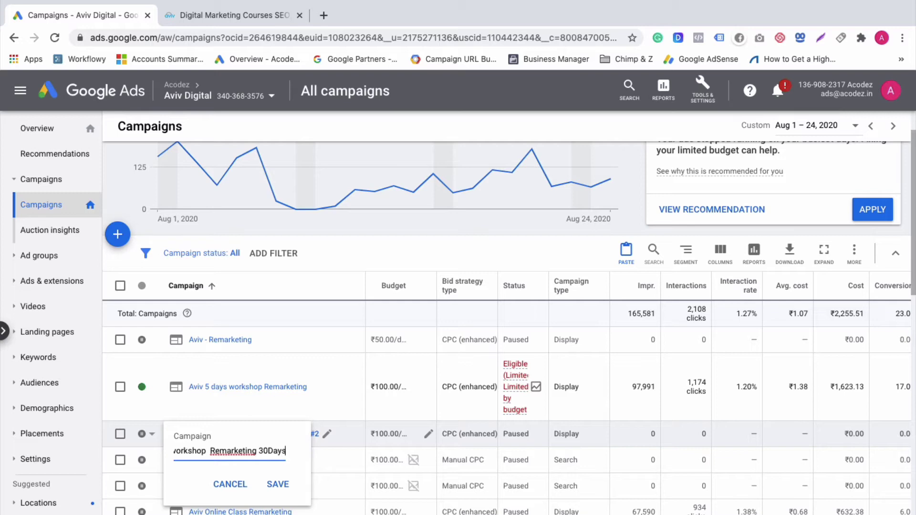
left_click(268, 451)
left_click(279, 485)
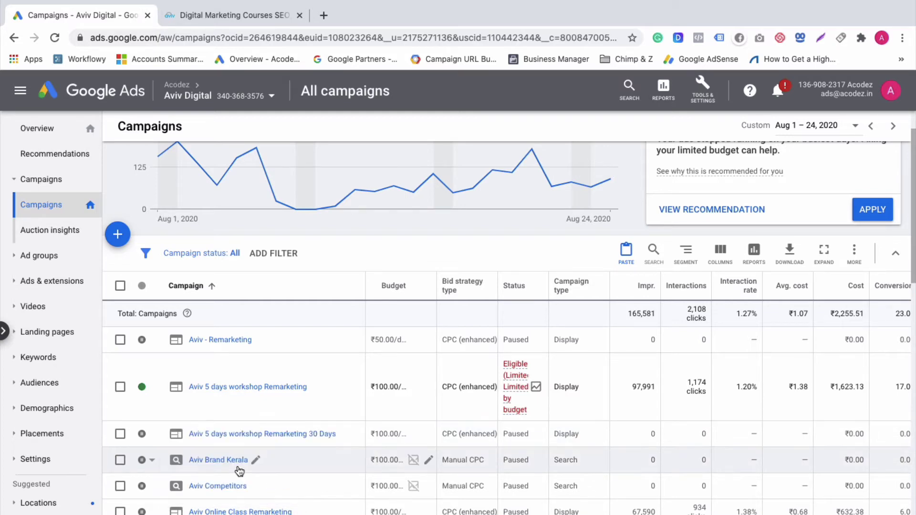
Step: Open the "Aviv 5 days workshop Remarketing 30 Days" campaign and review its targeted audiences
left_click(211, 435)
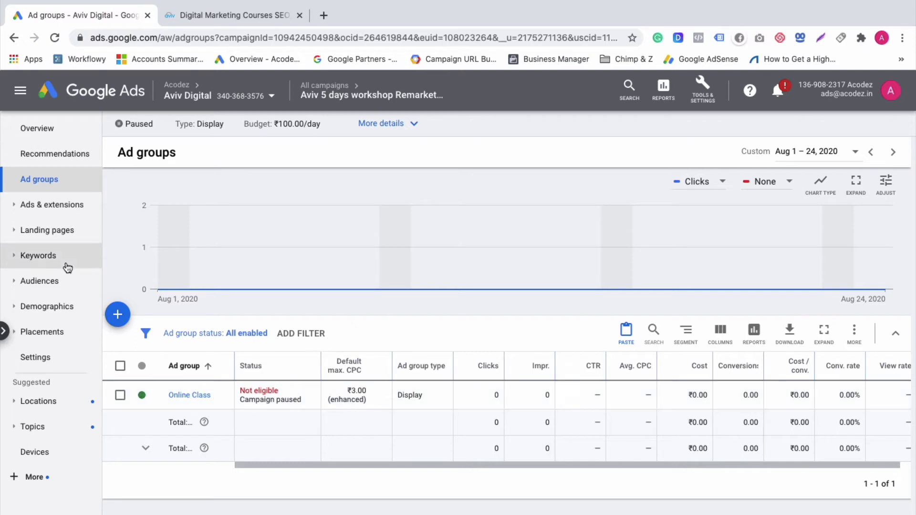
left_click(18, 285)
left_click(32, 314)
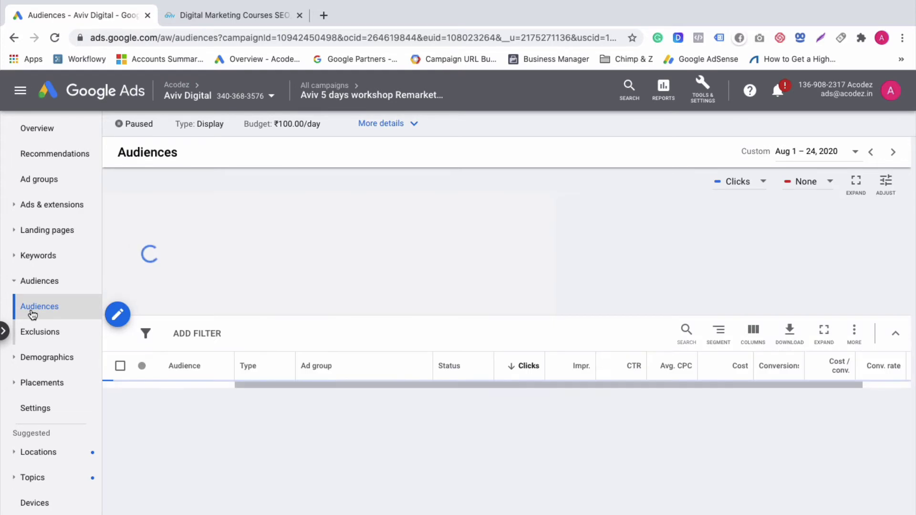
scroll(158, 410, "down", 10)
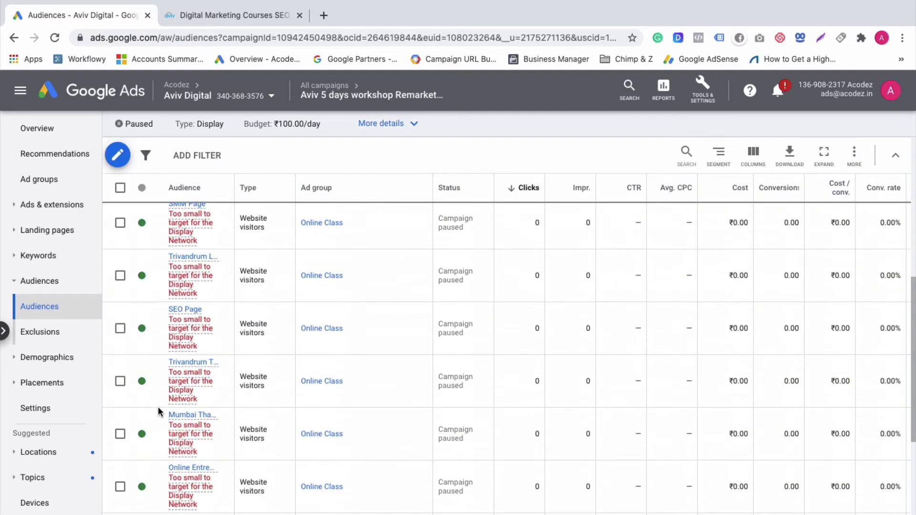
scroll(159, 409, "up", 10)
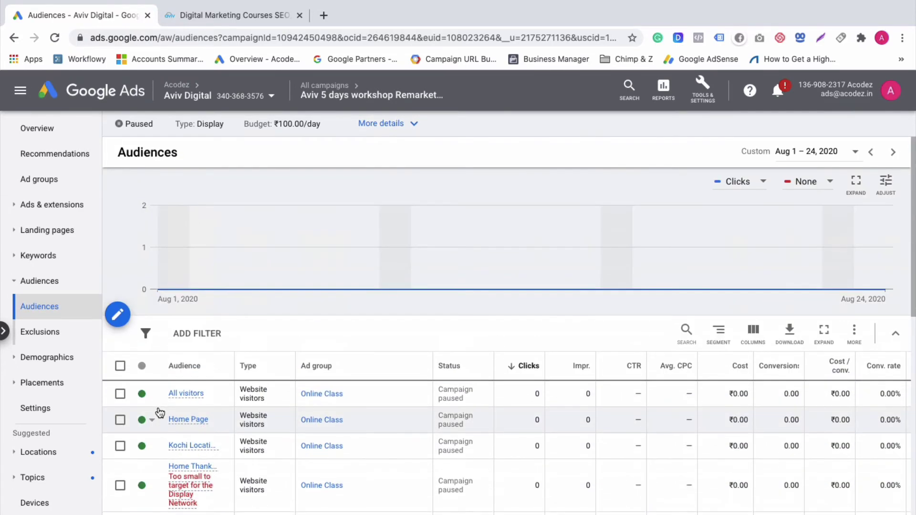
Step: Permanently remove all audiences from the 30 Days campaign
left_click(121, 367)
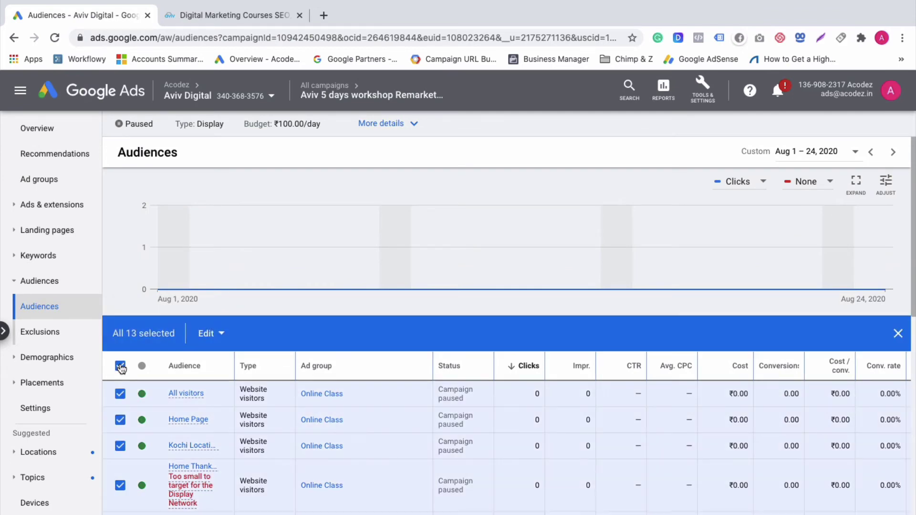
left_click(222, 336)
left_click(186, 436)
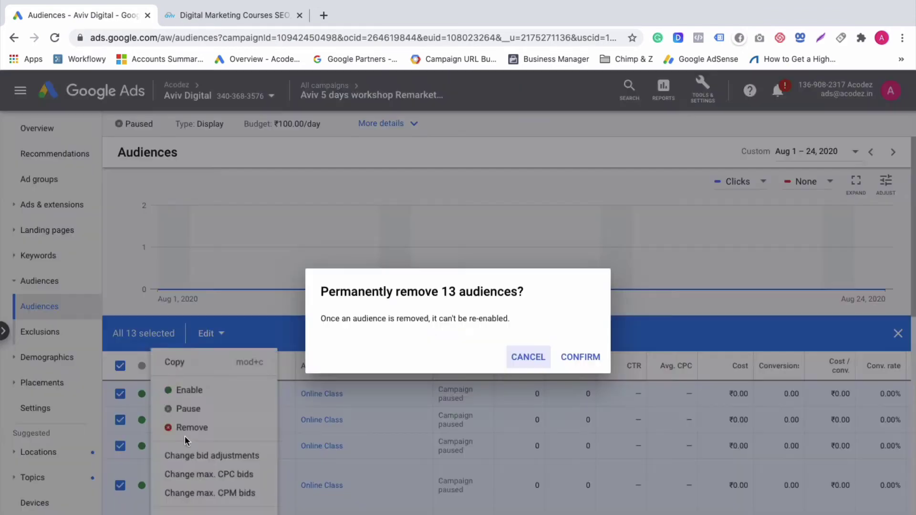
left_click(583, 361)
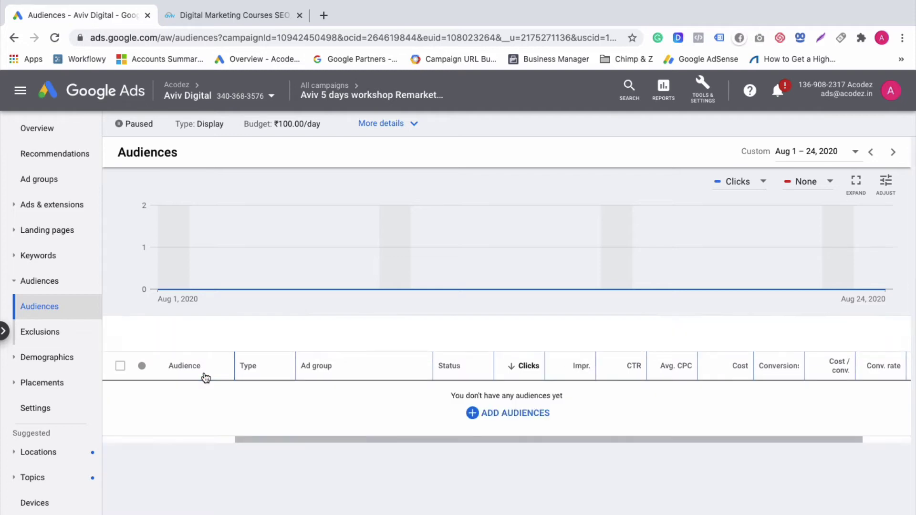
Step: Add the website visitors audience "AvivDigital 30 Days" as targeting for the Online Class ad group and save it
left_click(525, 413)
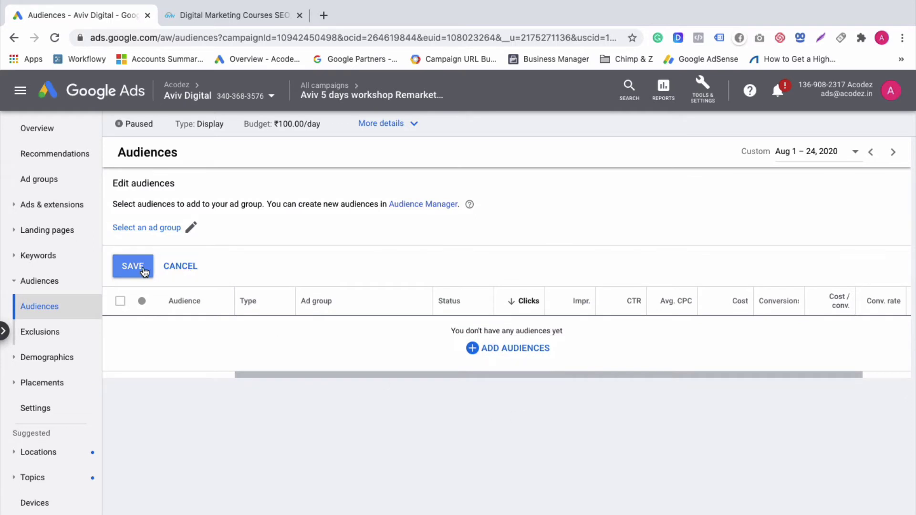
left_click(171, 229)
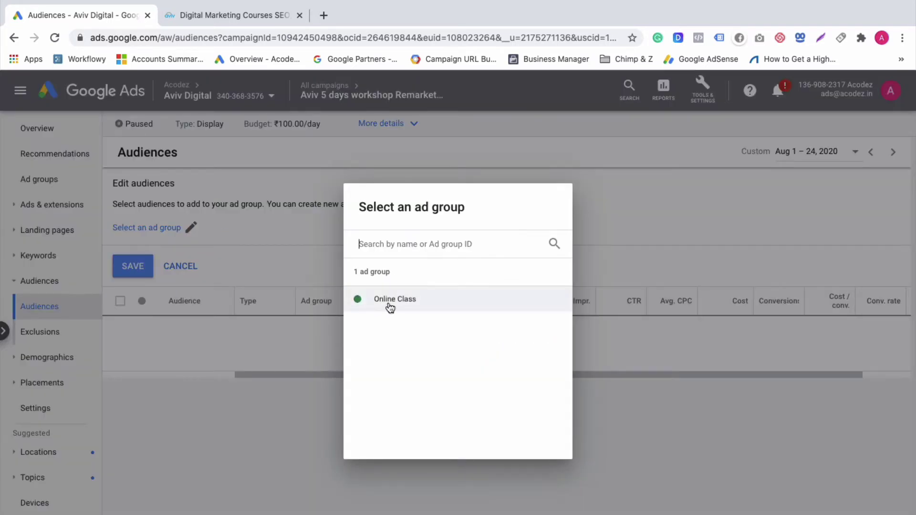
left_click(389, 307)
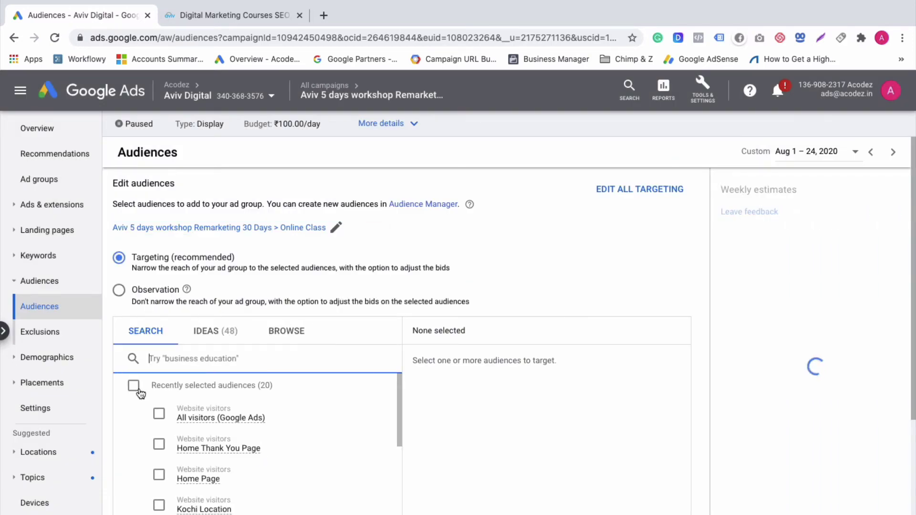
left_click(286, 335)
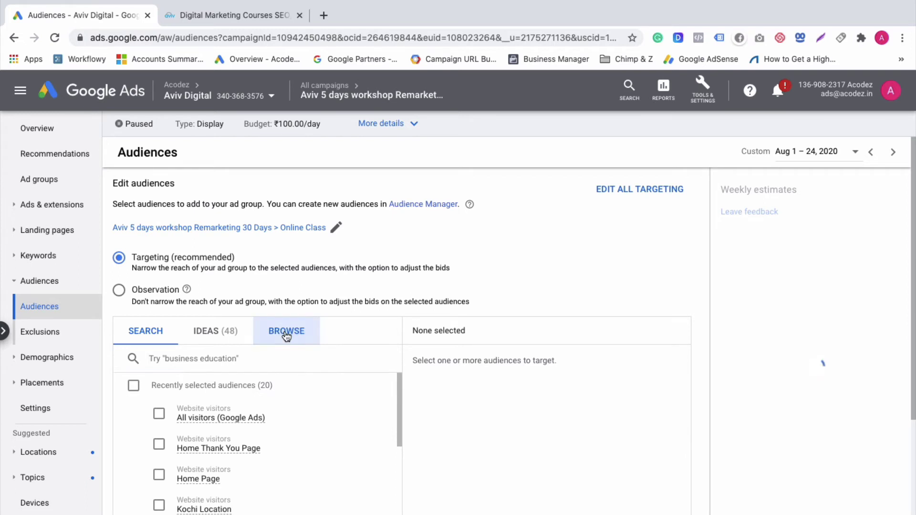
scroll(157, 477, "down", 1)
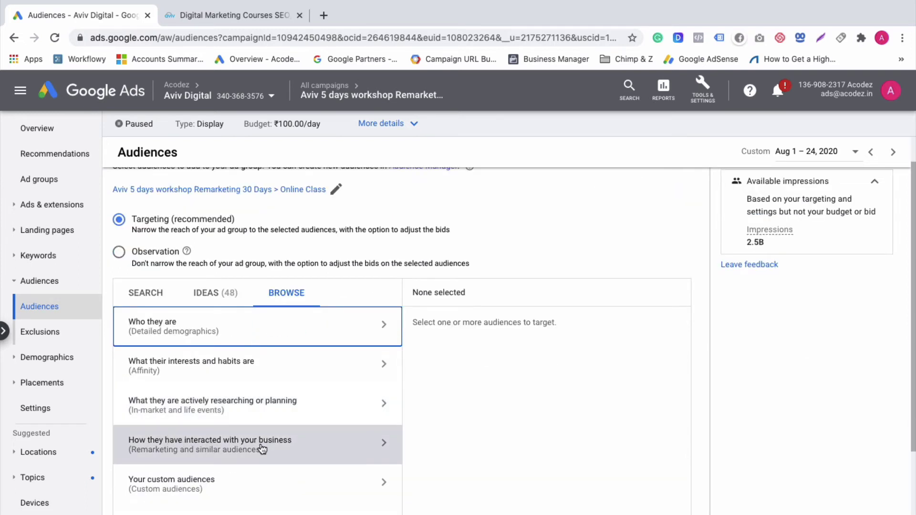
left_click(215, 446)
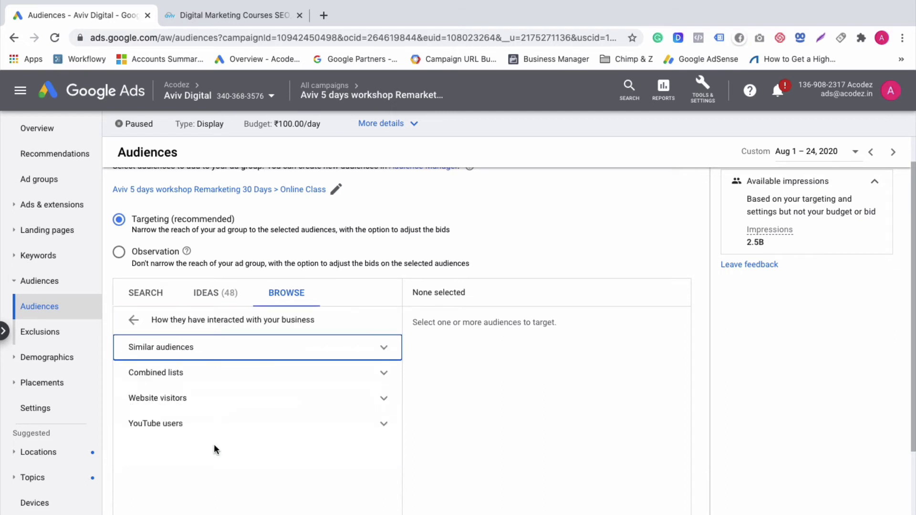
left_click(212, 403)
scroll(163, 483, "down", 3)
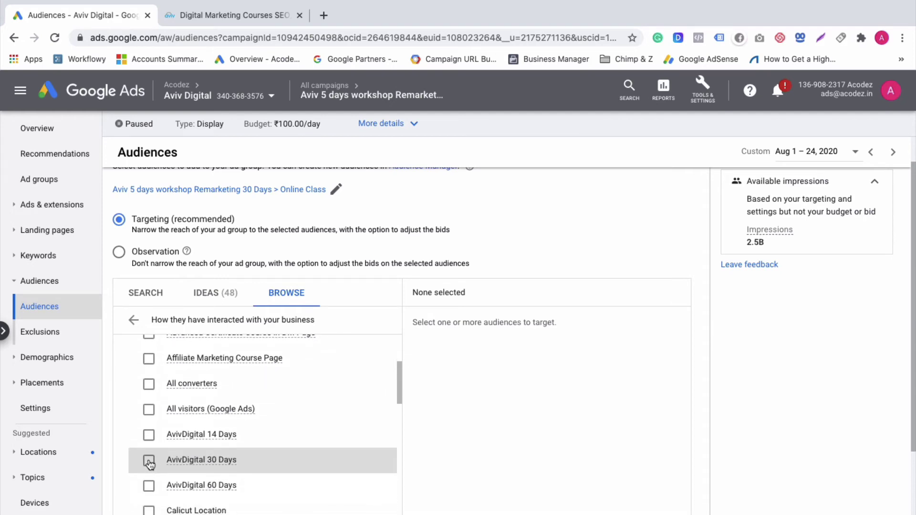
left_click(149, 461)
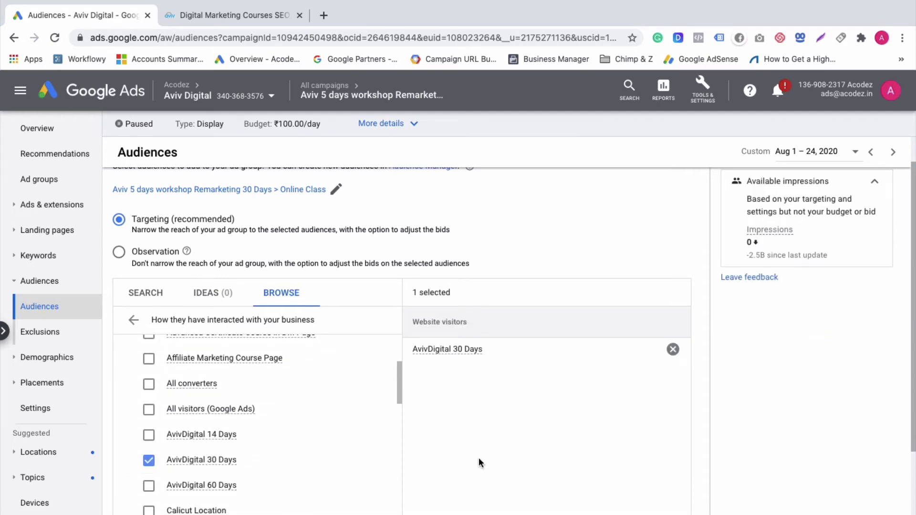
scroll(479, 457, "down", 4)
left_click(136, 414)
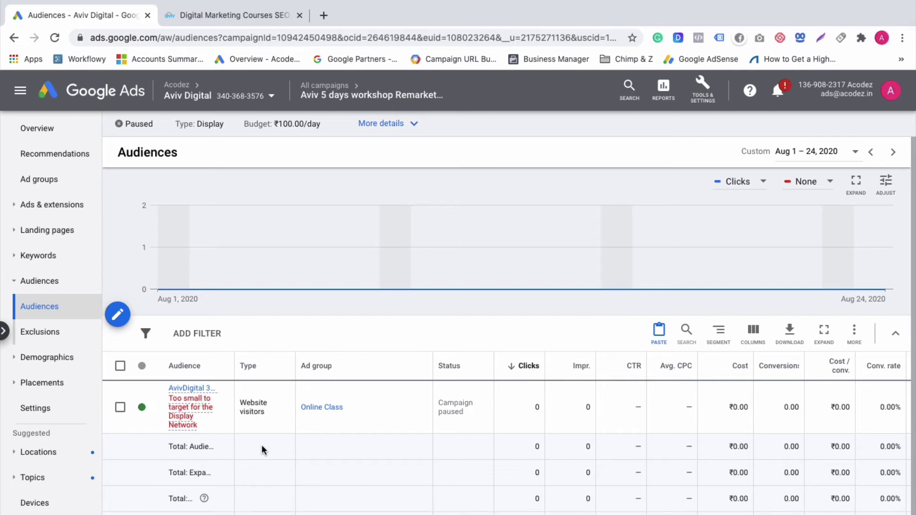
Step: In the campaign settings, set a frequency preference of 10 impressions per day for the whole campaign and save it
left_click(42, 382)
left_click(41, 358)
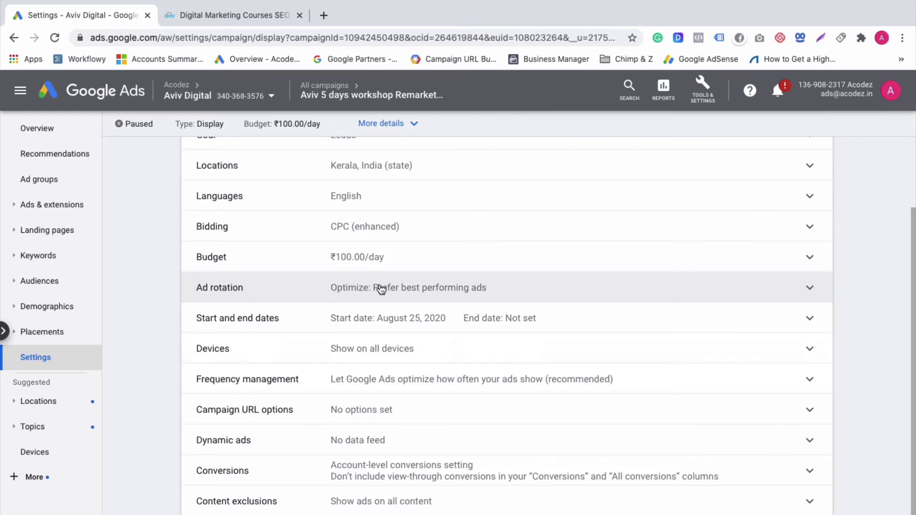
left_click(379, 288)
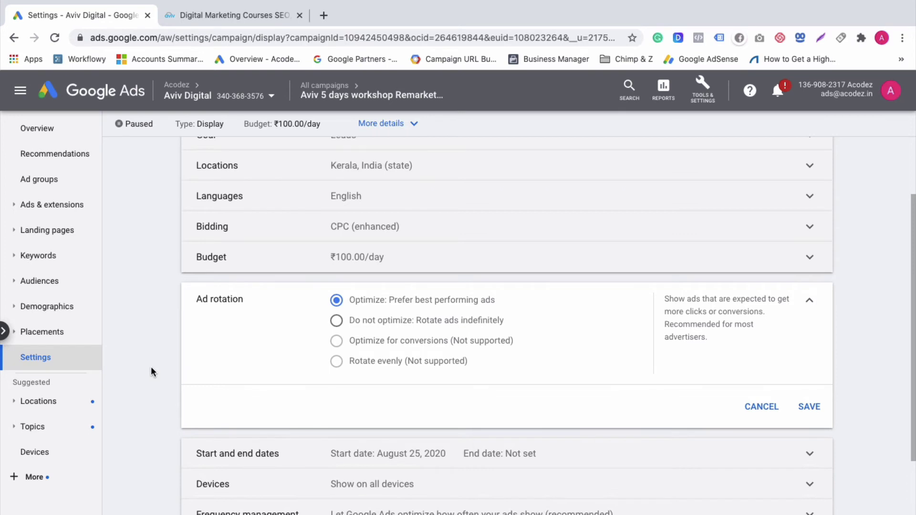
scroll(152, 371, "down", 4)
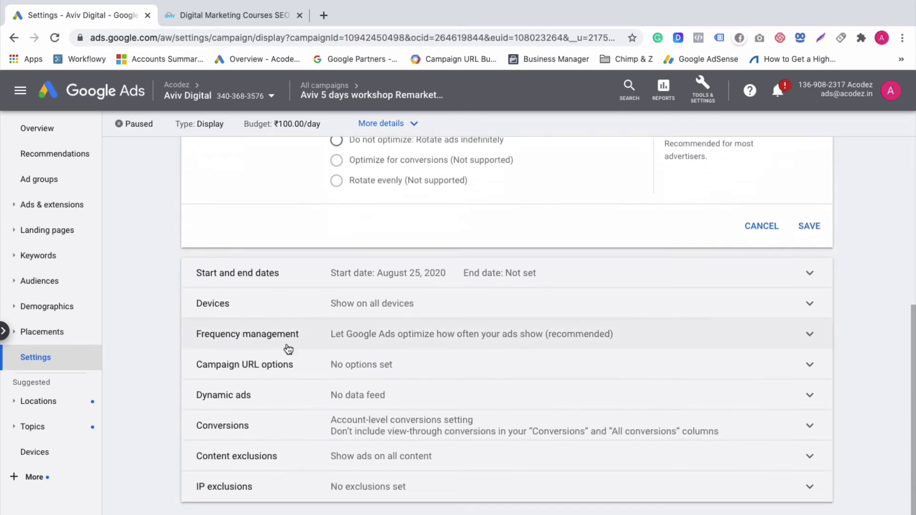
left_click(365, 333)
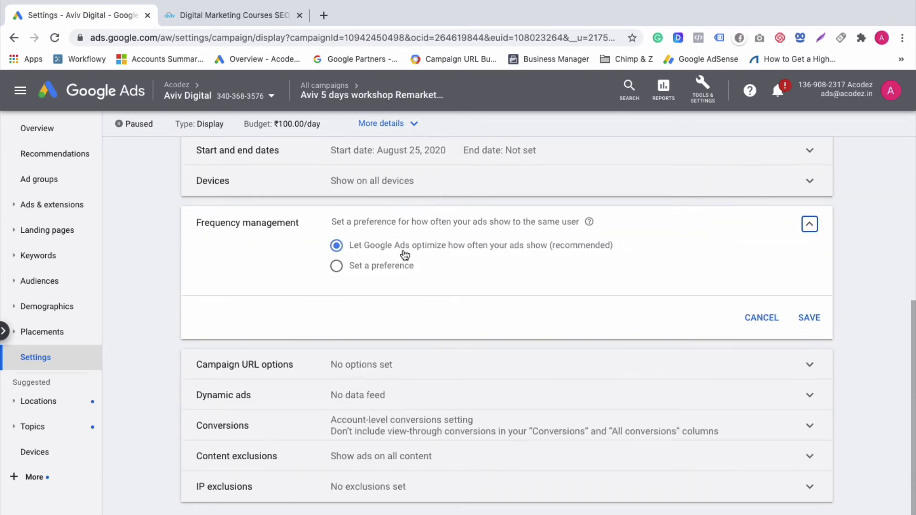
left_click(338, 267)
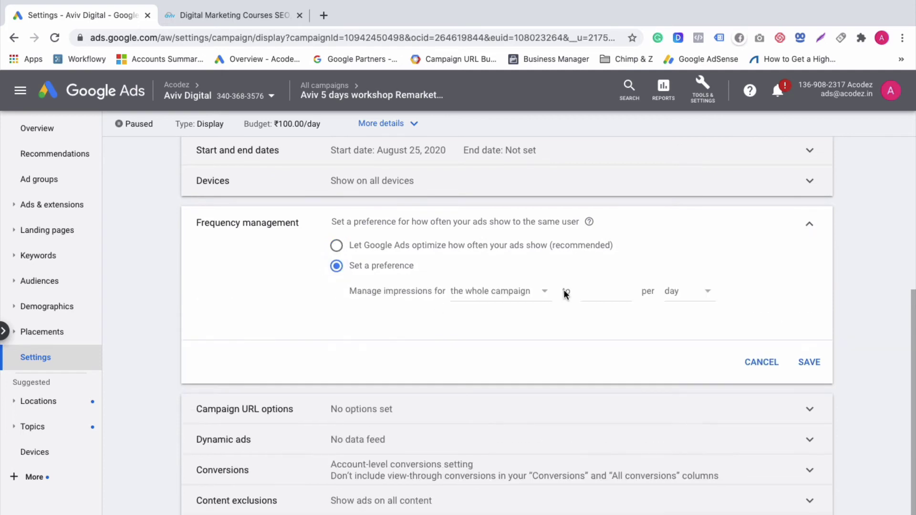
left_click(593, 291)
type("10")
left_click(805, 366)
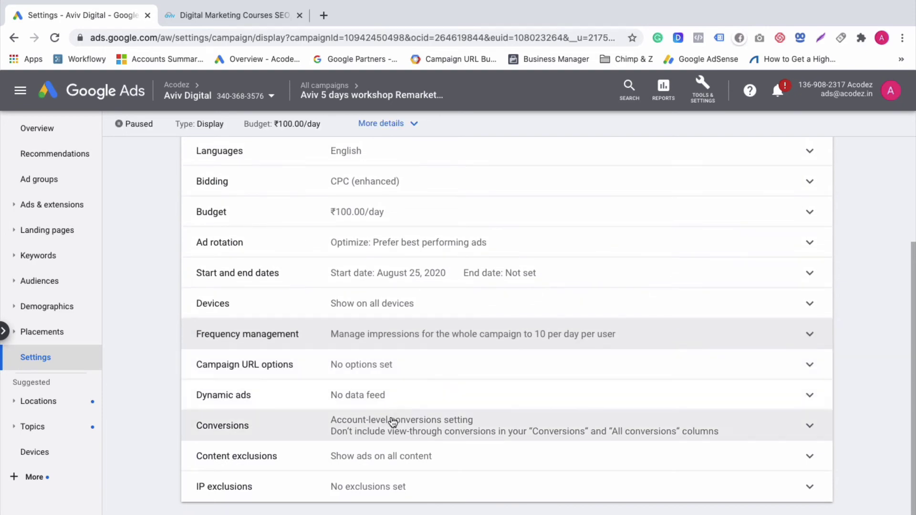
Step: Set the 30 Days campaign's status to Enabled and save the change
scroll(393, 458, "up", 3)
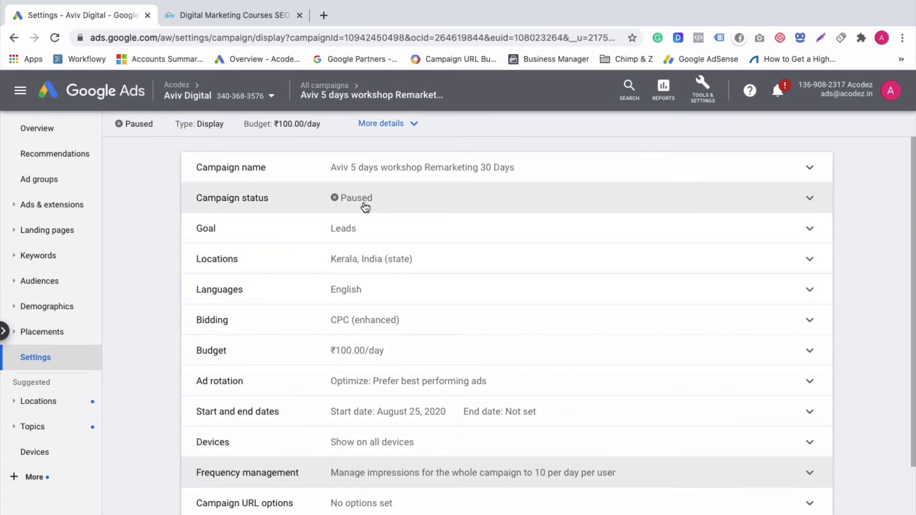
left_click(809, 199)
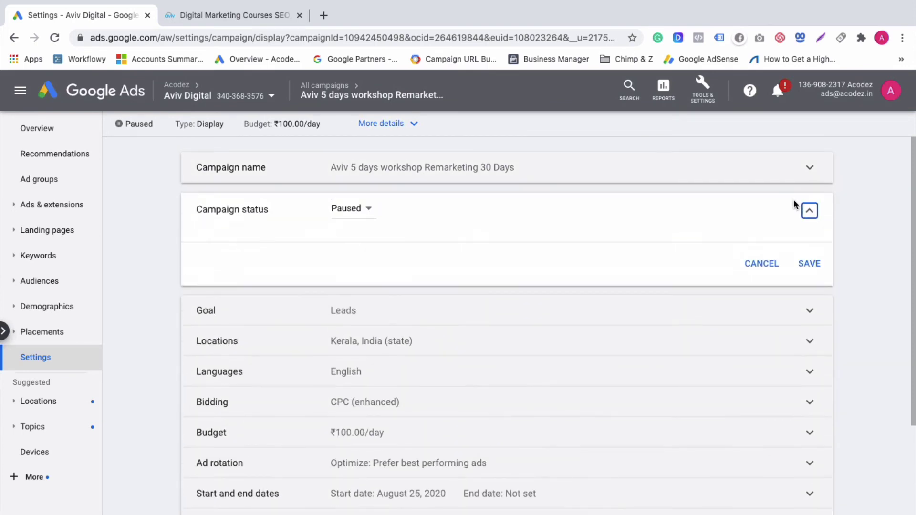
left_click(368, 214)
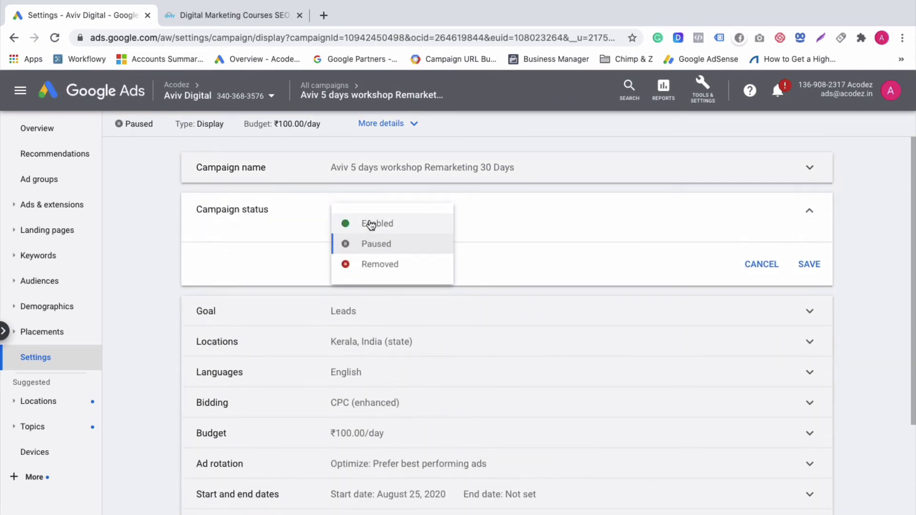
left_click(374, 222)
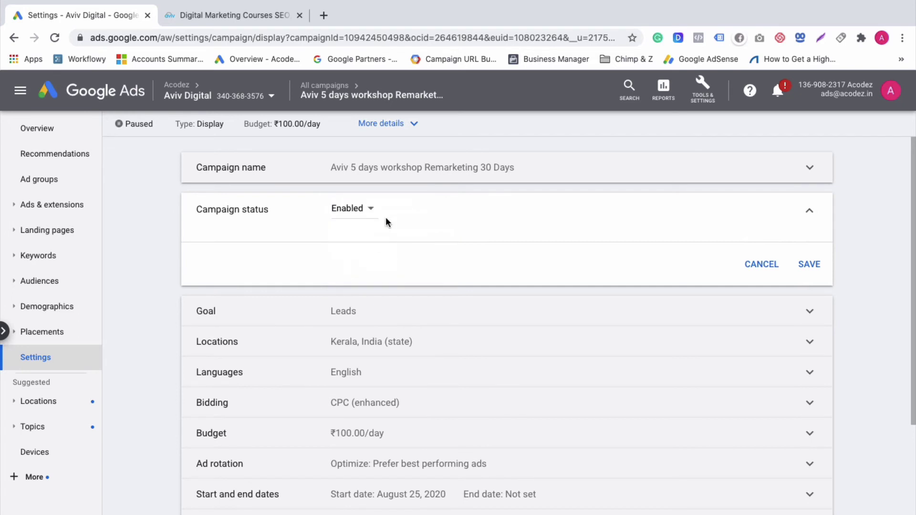
left_click(808, 265)
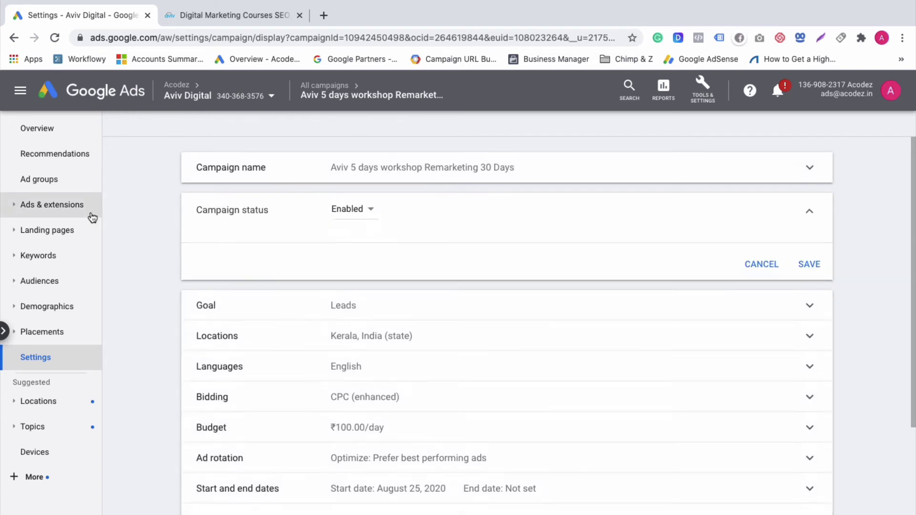
Step: Pause the campaign's three image ads (300 × 250, 160 × 600 and 120 × 600), leaving out the responsive display ad
left_click(44, 205)
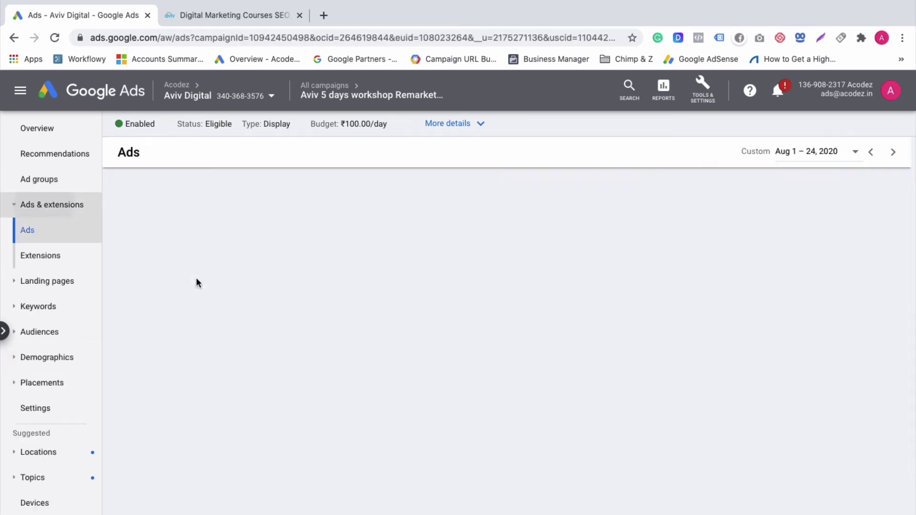
scroll(229, 467, "down", 4)
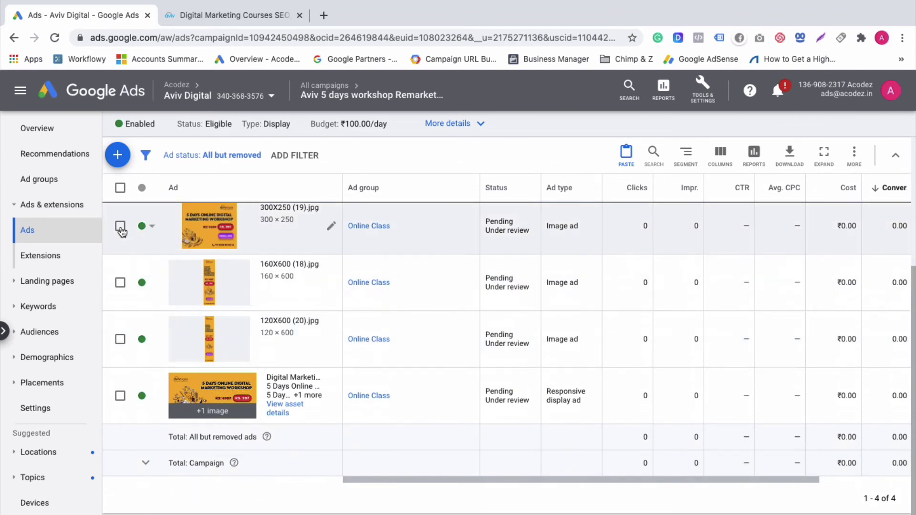
left_click(120, 226)
left_click(121, 282)
left_click(120, 339)
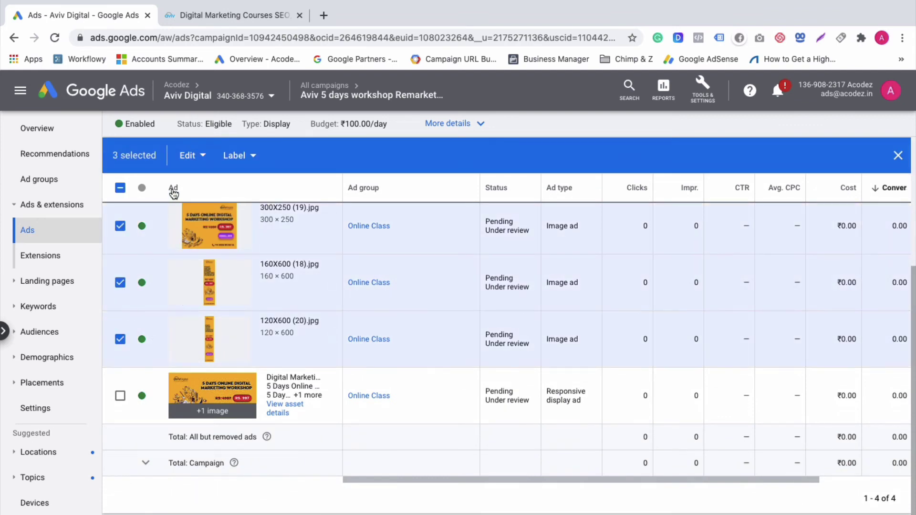
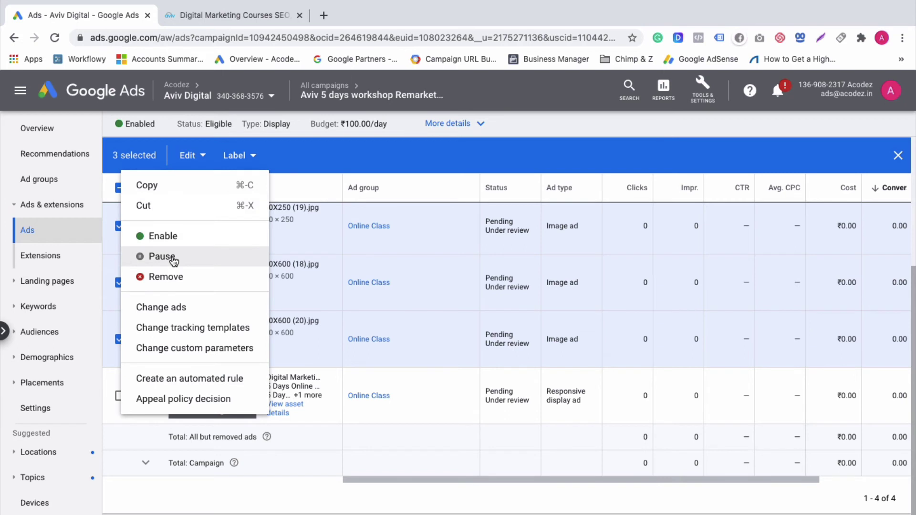
left_click(162, 256)
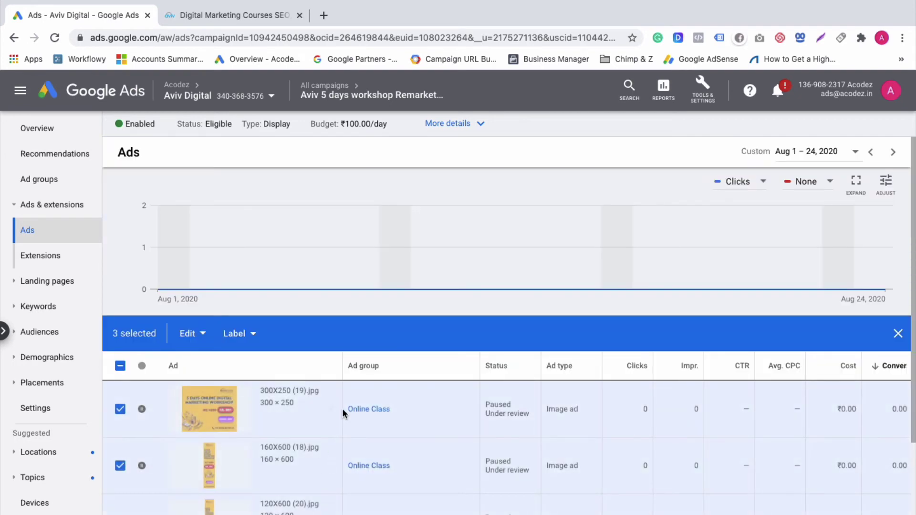
Step: Review the 30 Days campaign's ad list, then return to the list of all campaigns
scroll(376, 376, "up", 4)
scroll(329, 403, "down", 4)
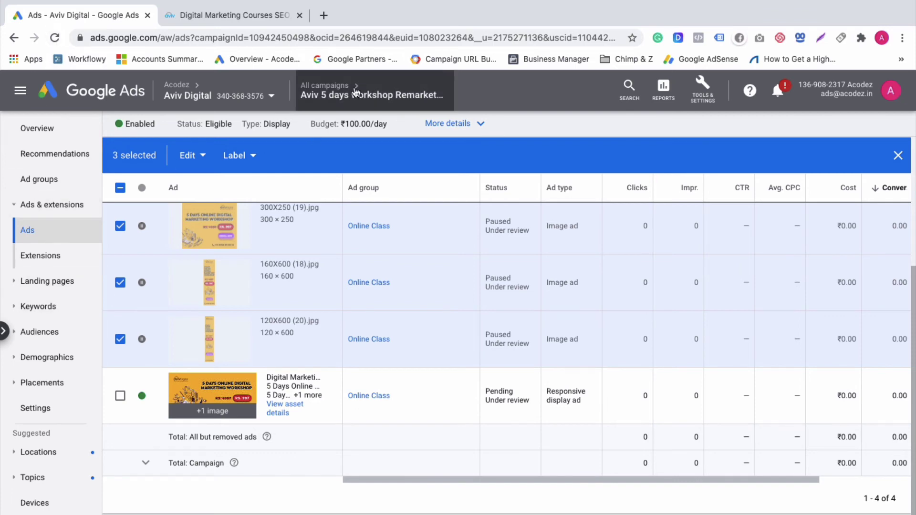
mouse_move(355, 93)
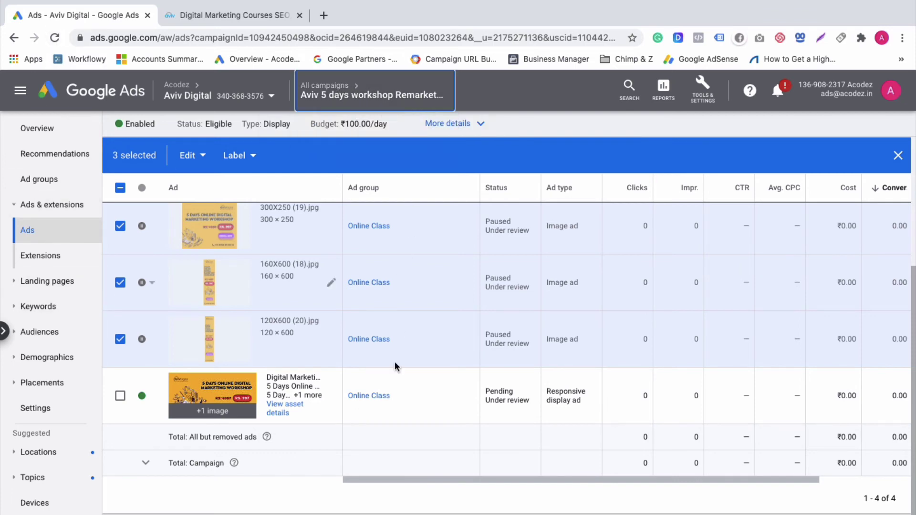
scroll(382, 406, "up", 1)
scroll(383, 404, "up", 3)
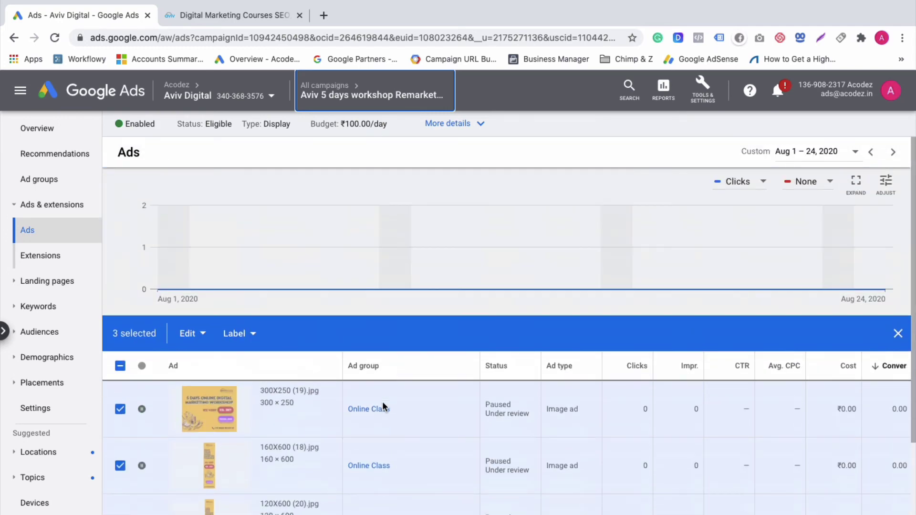
key("alt+Left")
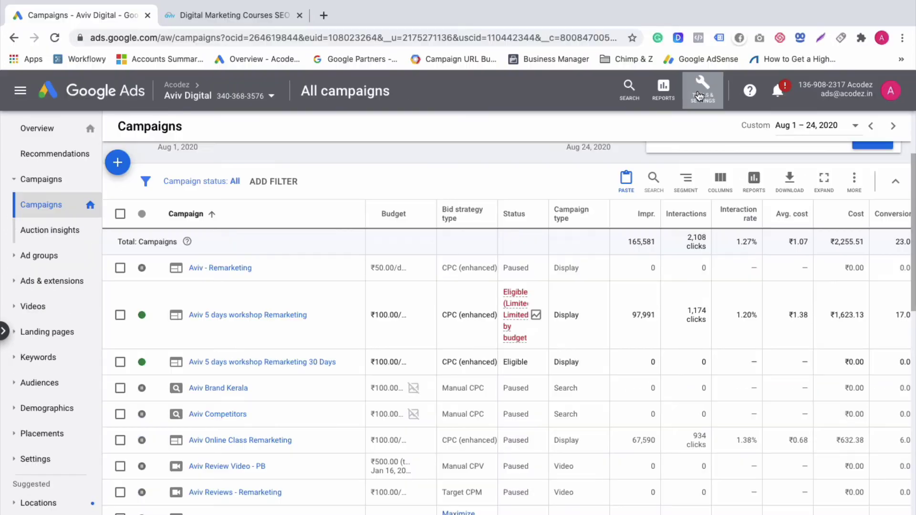
Step: Start a new shared budget named "5daysWorkshop" with an average daily spend of ₹100
left_click(699, 95)
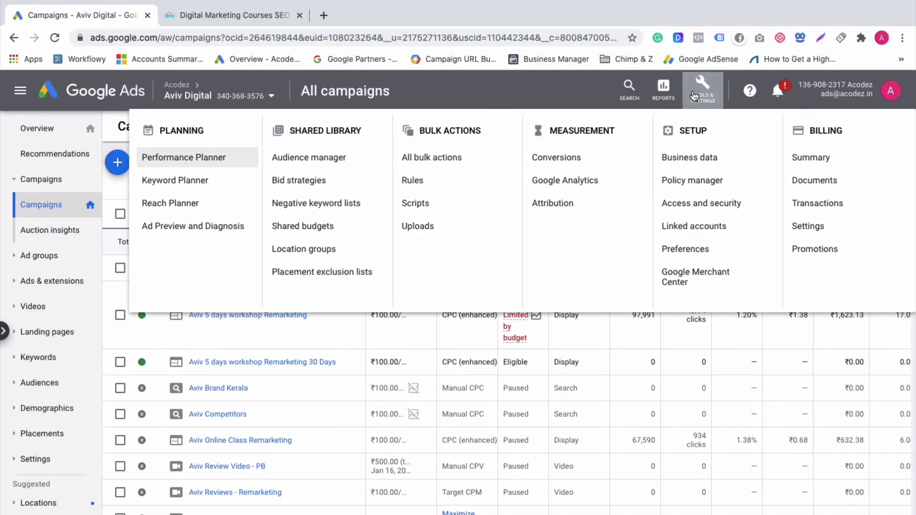
left_click(309, 227)
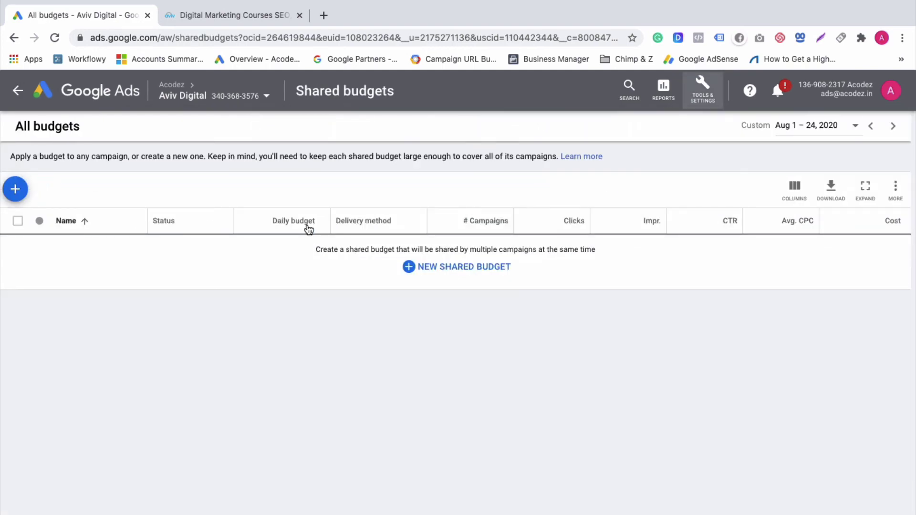
left_click(425, 268)
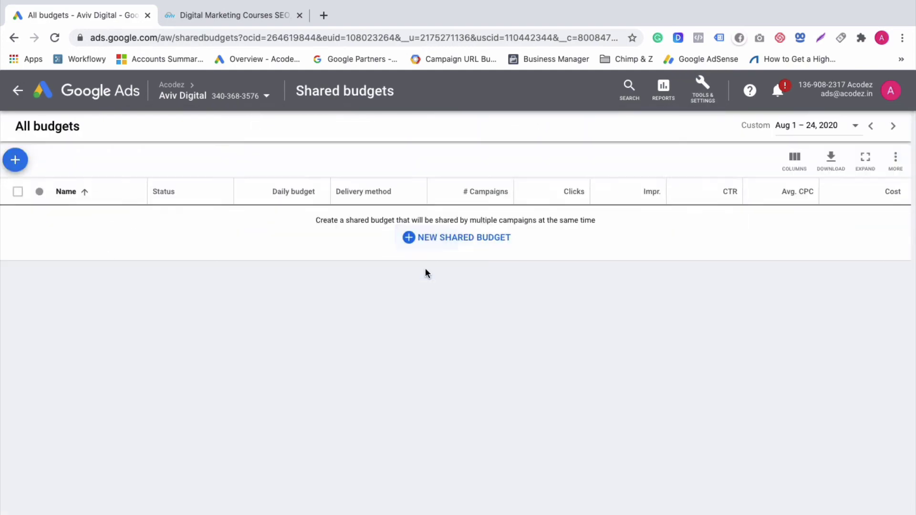
left_click(64, 187)
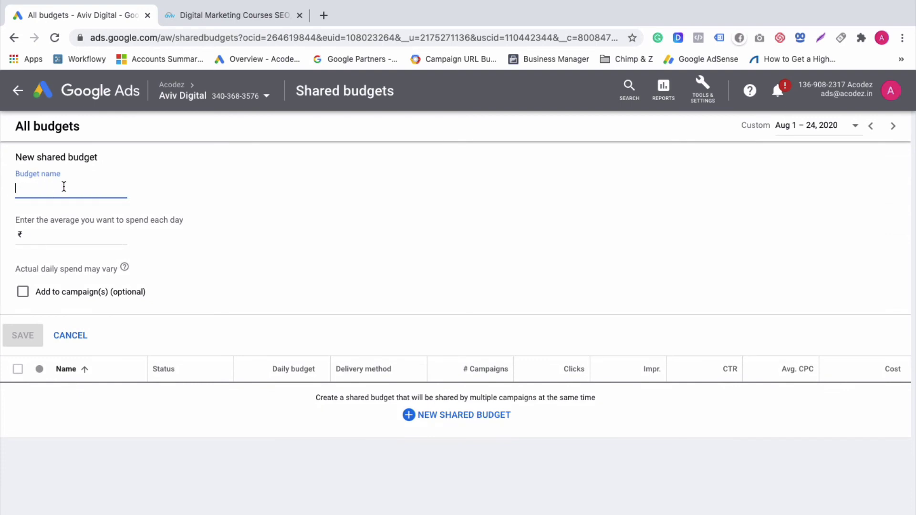
type("5daysWorkshop")
left_click(46, 237)
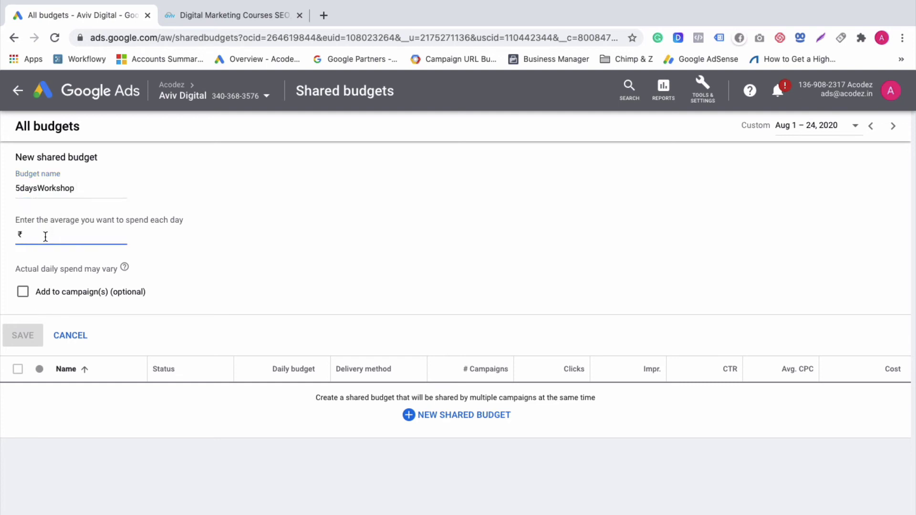
type("100")
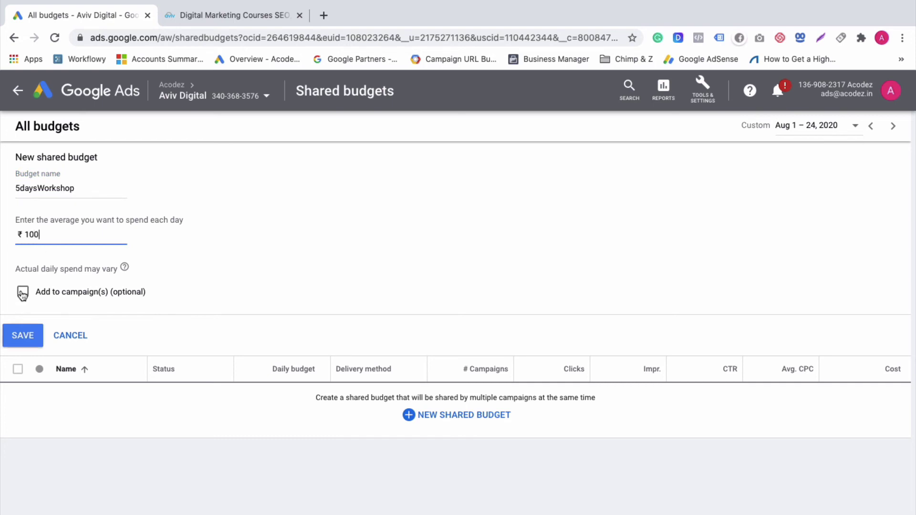
Step: Add the campaigns "Aviv 5 days workshop Remarketing" and "Aviv 5 days workshop Remarketing 30 Days" to the new shared budget
left_click(22, 293)
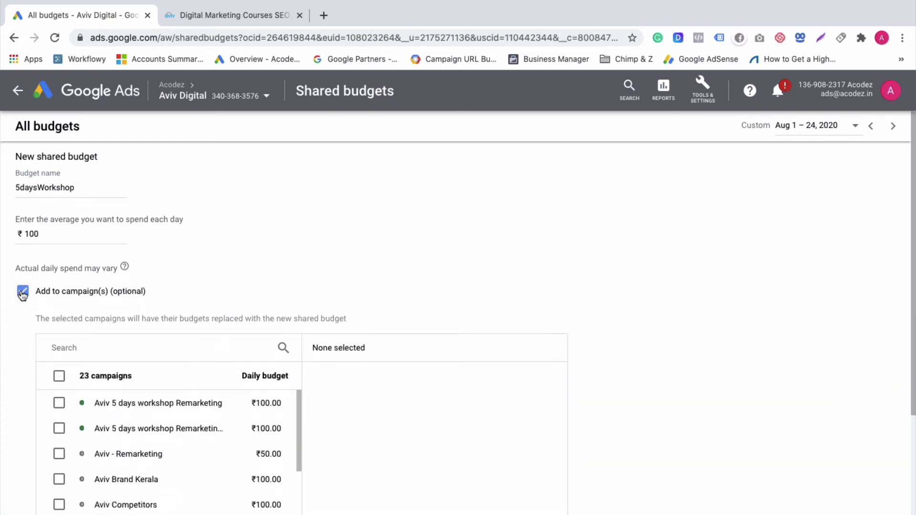
scroll(85, 286, "down", 2)
scroll(52, 217, "down", 1)
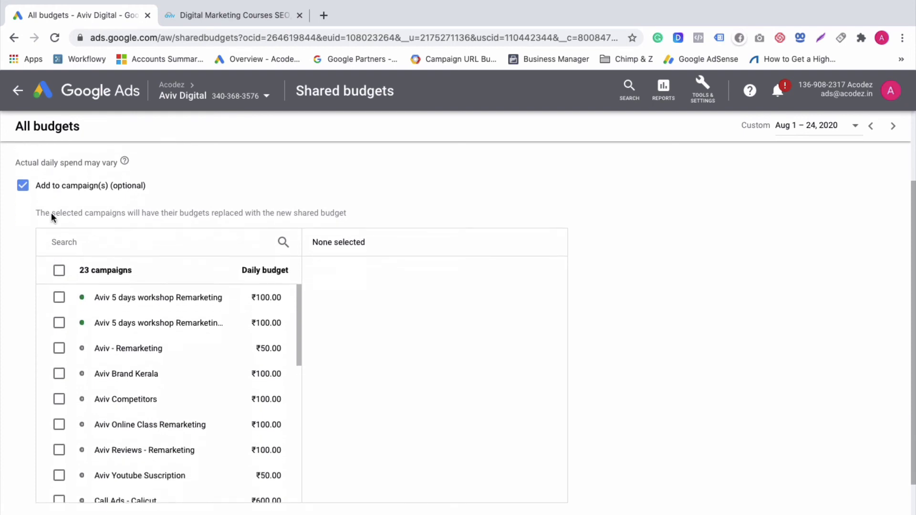
left_click(59, 287)
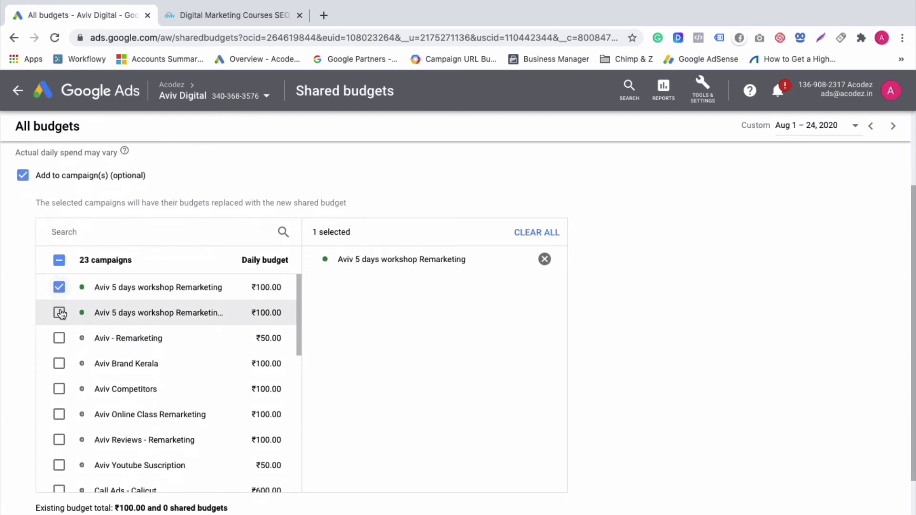
left_click(59, 312)
scroll(113, 252, "up", 2)
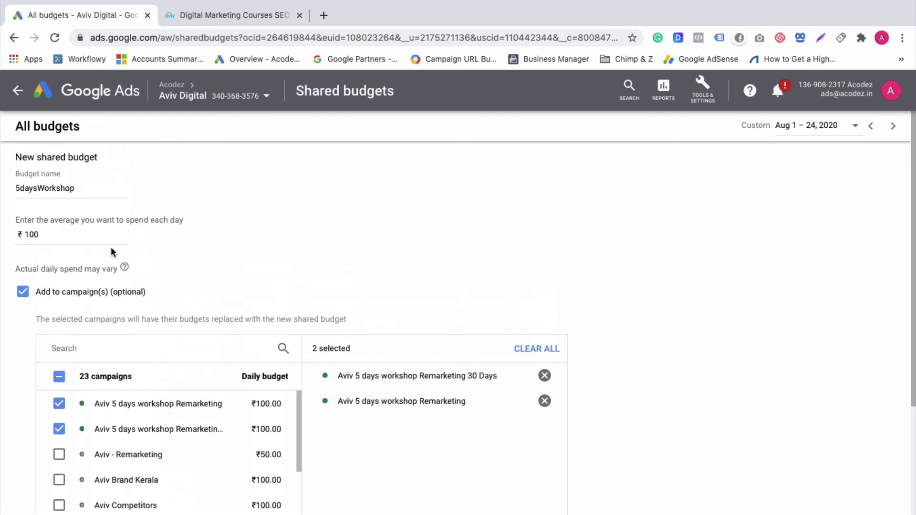
Step: Check the remaining campaigns and the daily amount of the 5daysWorkshop shared budget, and save it
scroll(143, 286, "down", 2)
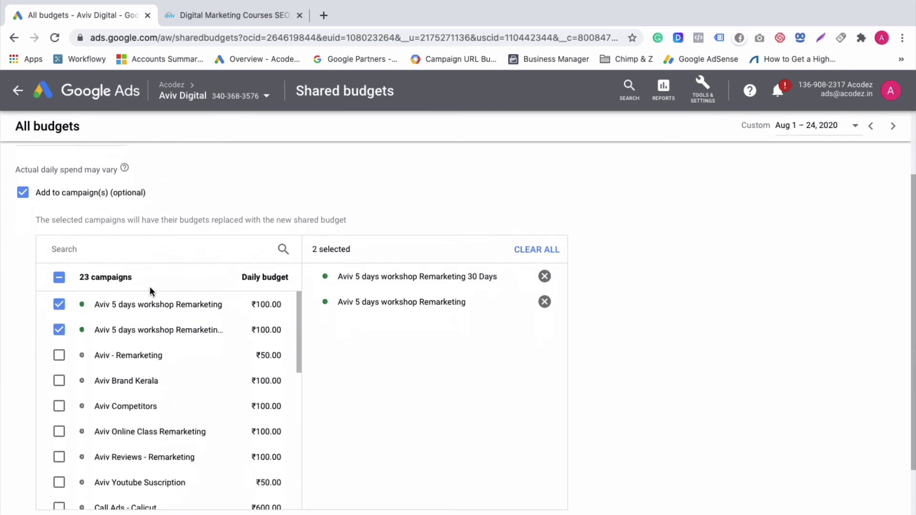
scroll(157, 379, "down", 4)
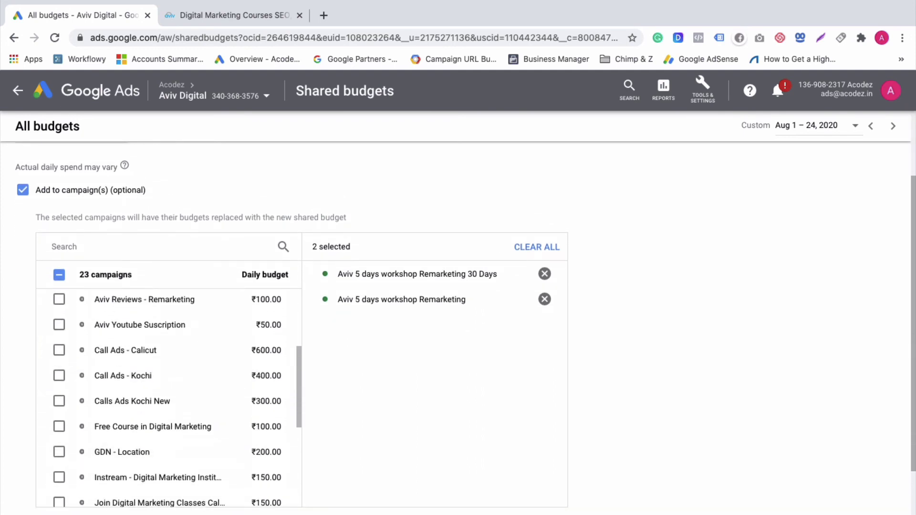
scroll(458, 329, "down", 3)
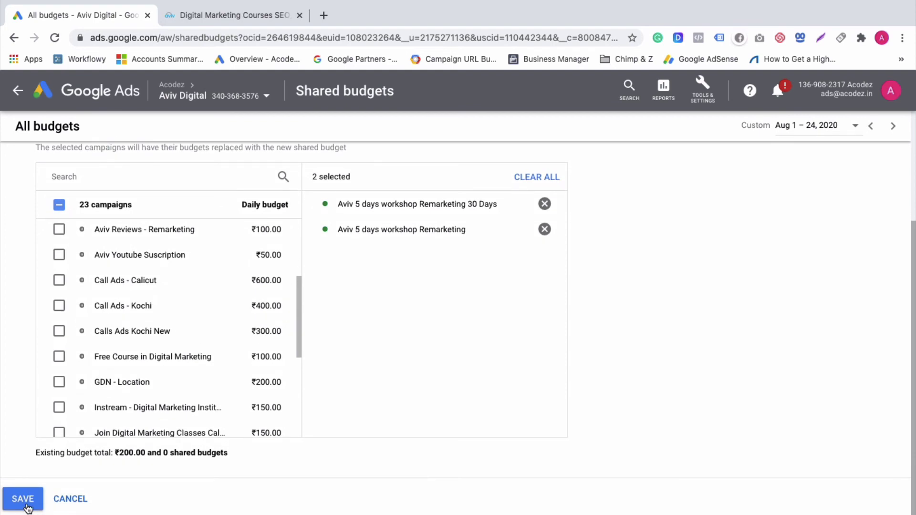
scroll(28, 413, "up", 3)
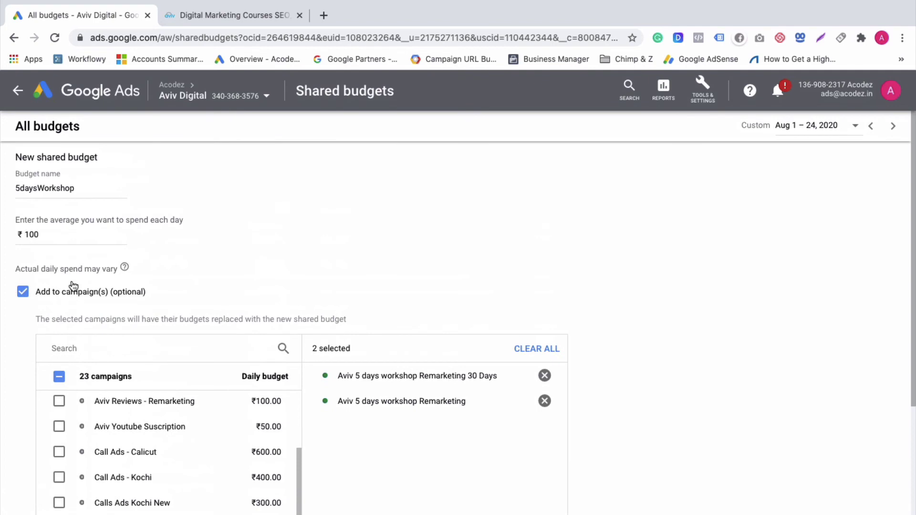
left_click(29, 234)
scroll(50, 334, "down", 5)
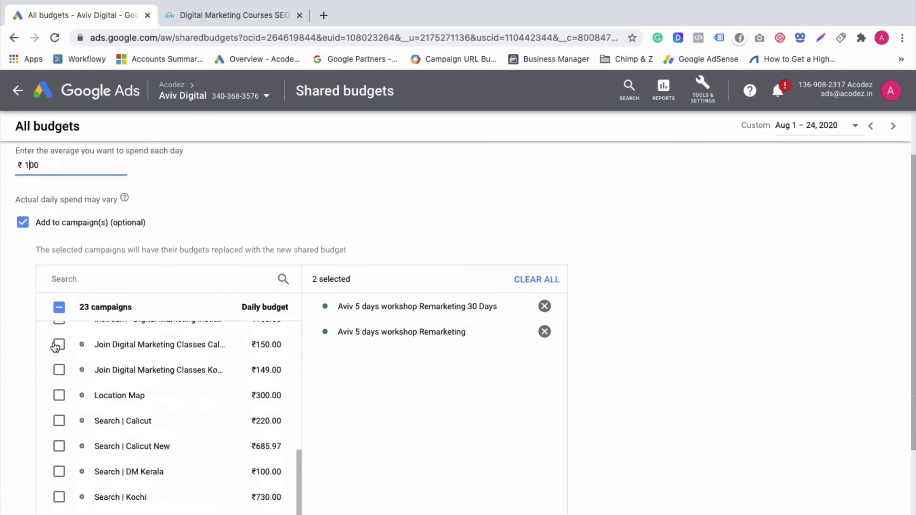
left_click(22, 485)
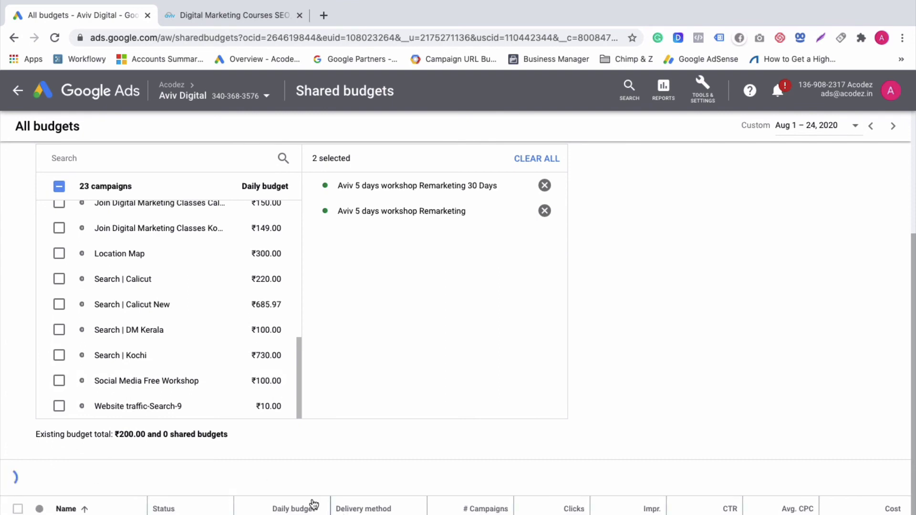